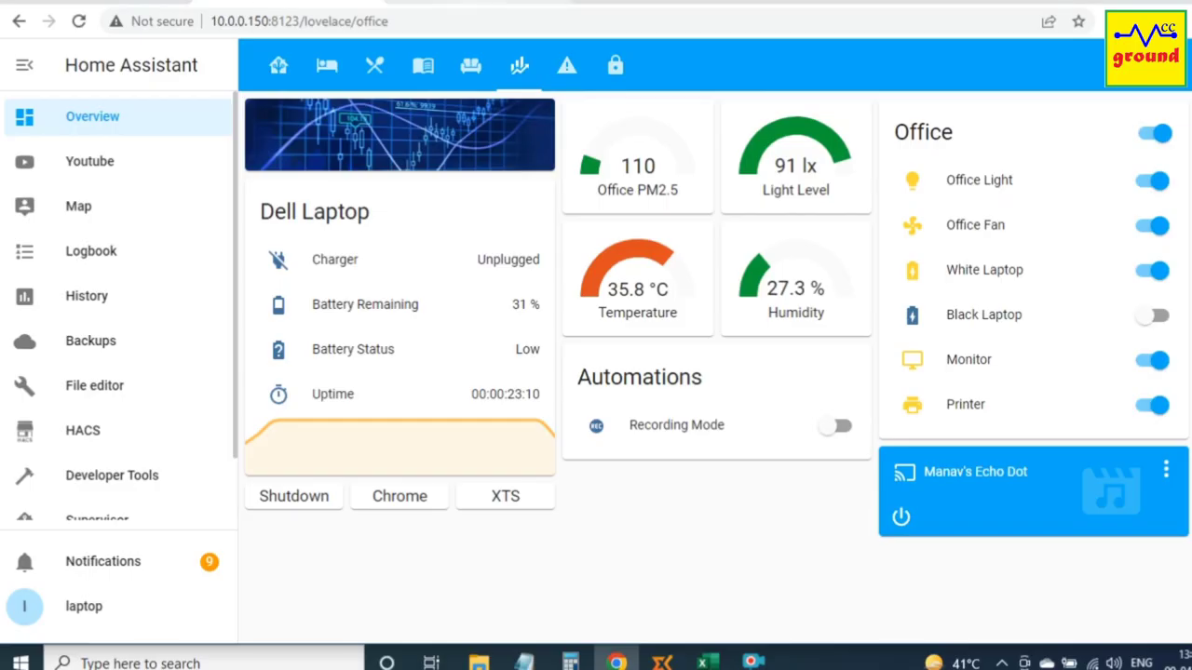
Switch to the browser tab showing the IOT Link site at iotlink.gitlab.io.
left_click(475, 3)
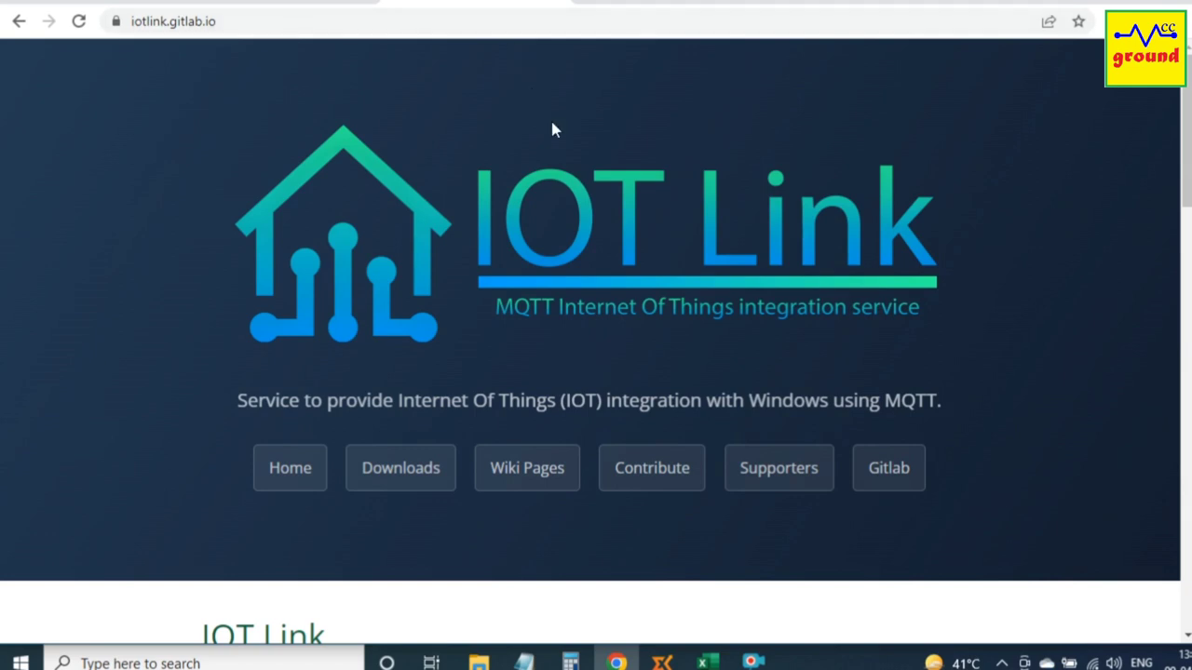
Scroll the IOT Link home page down to its Windows control and monitoring Features list.
scroll(551, 121, "down", 4)
scroll(552, 128, "down", 2)
scroll(552, 127, "down", 1)
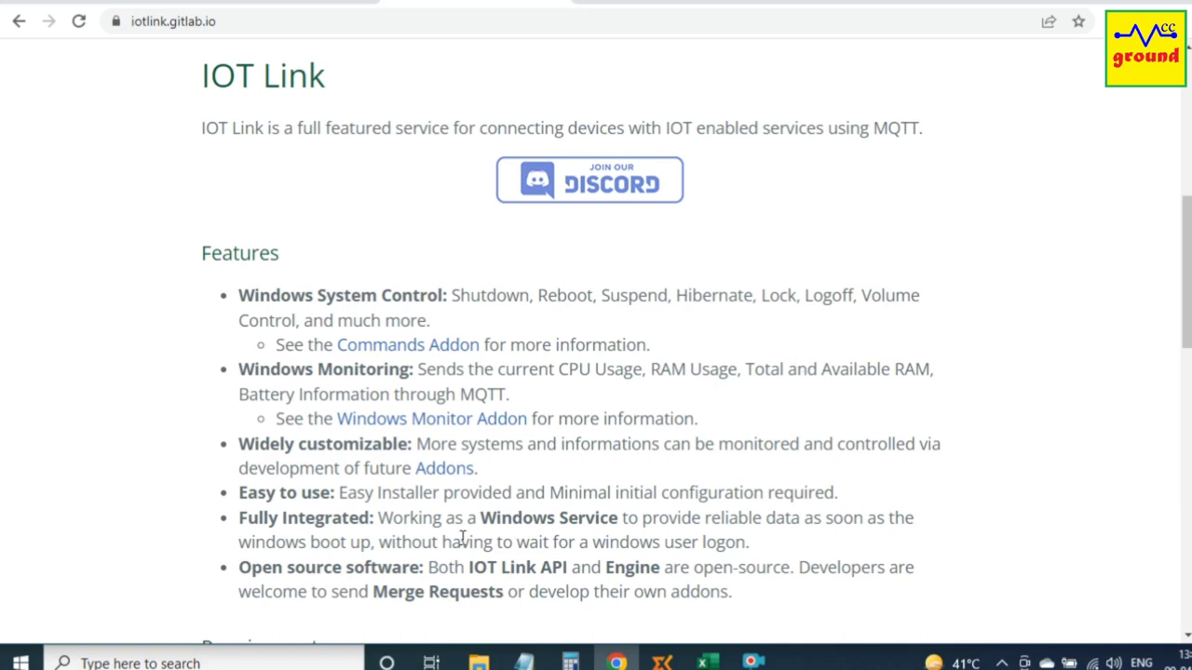
left_click(140, 661)
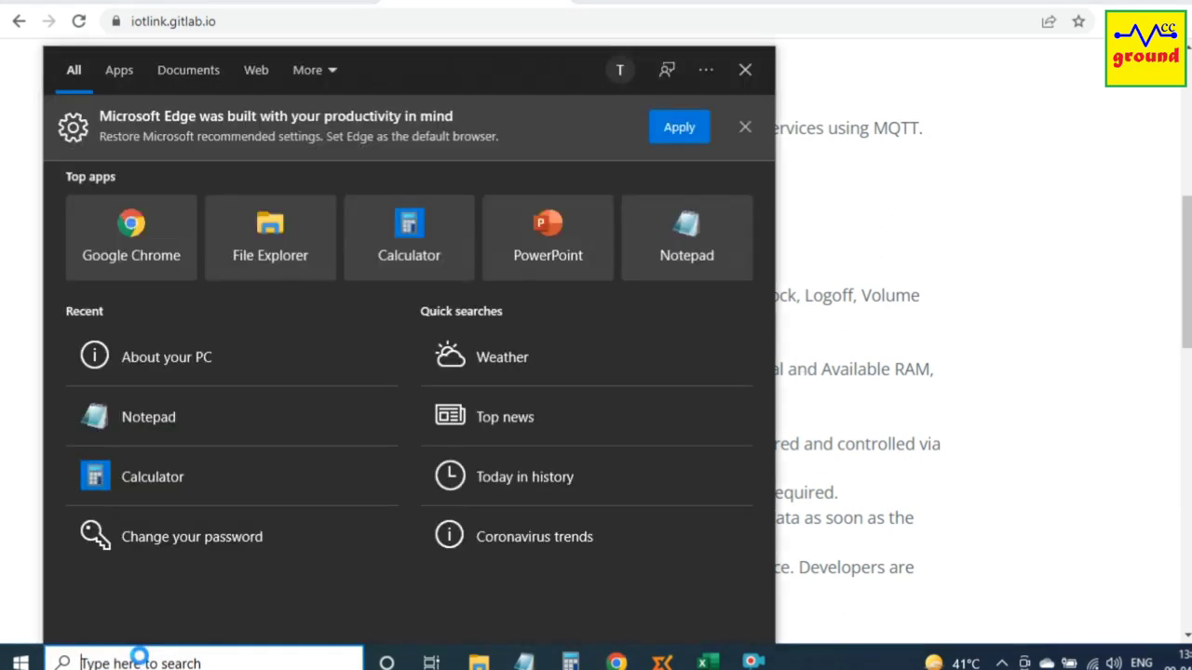
Rename this PC from DESKTOP-AMCG30P to Lenovo-laptop through the About settings page.
type("abou")
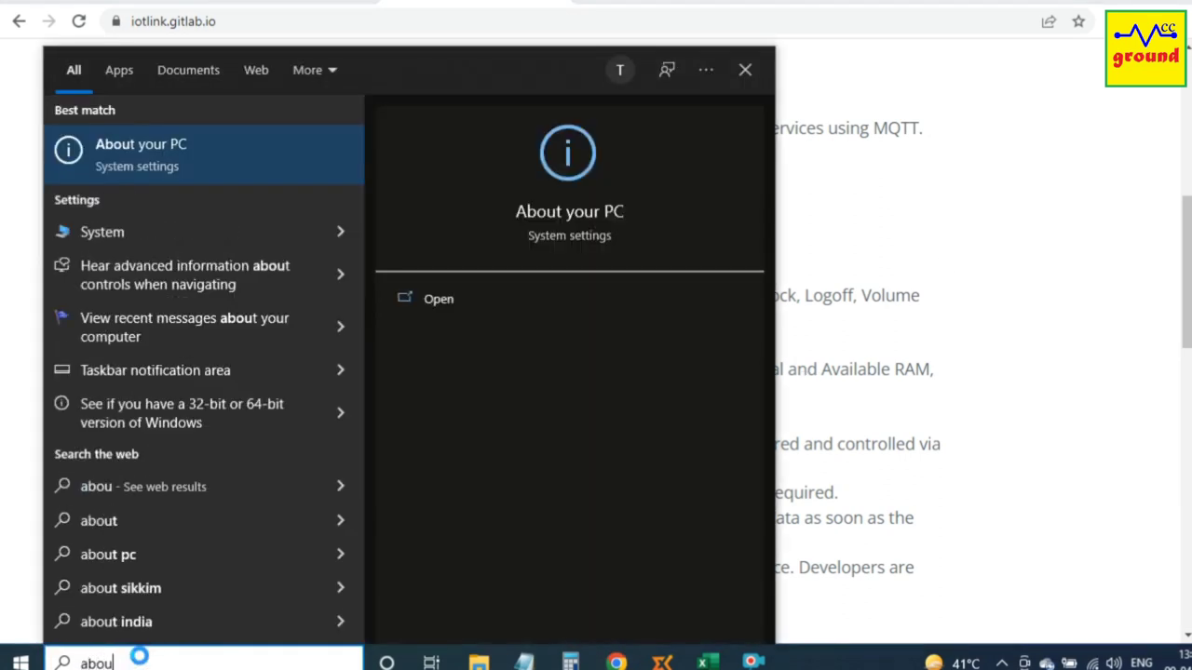
type("t")
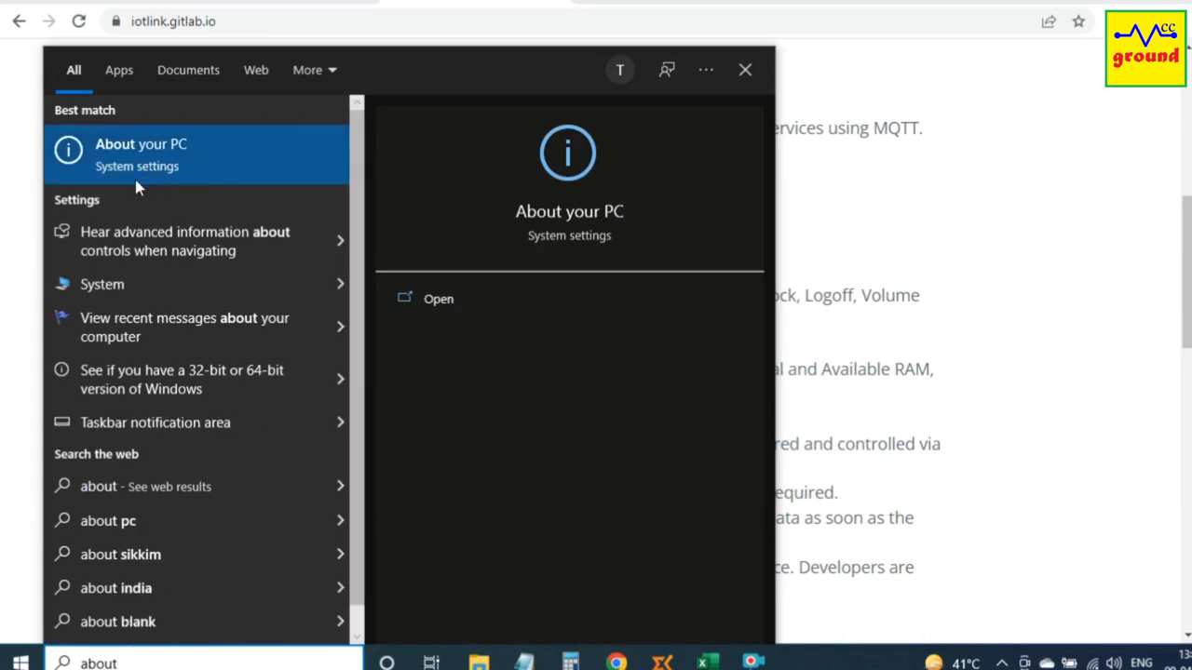
left_click(138, 153)
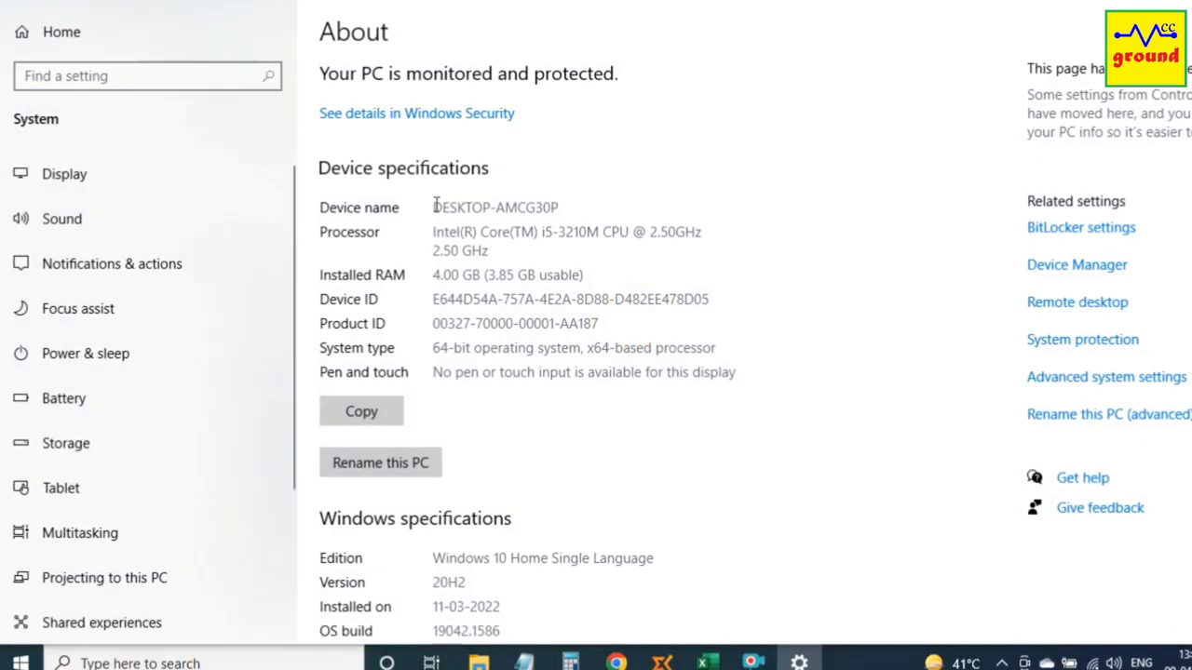
left_click_drag(430, 207, 584, 206)
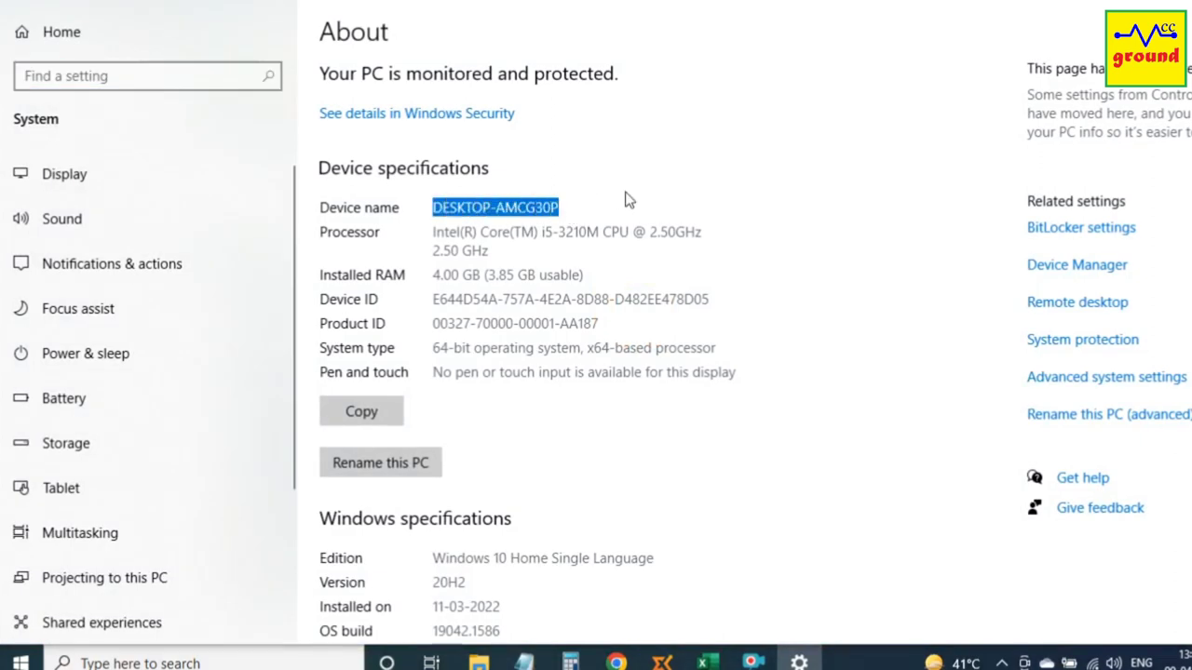
left_click(377, 470)
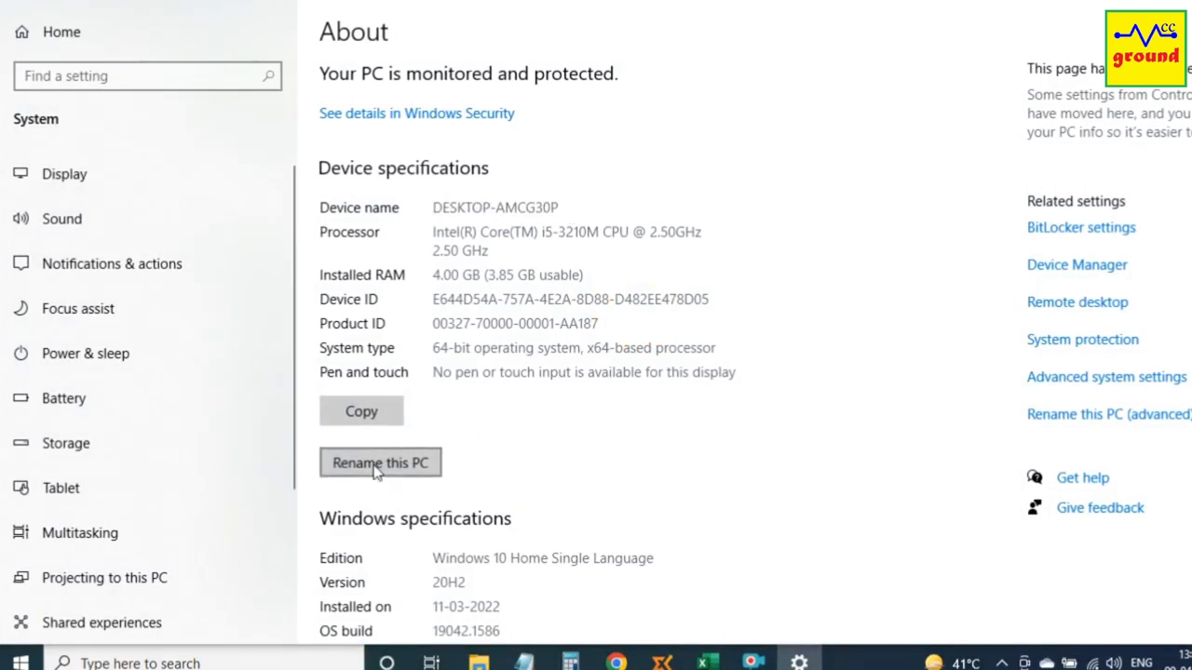
type("L")
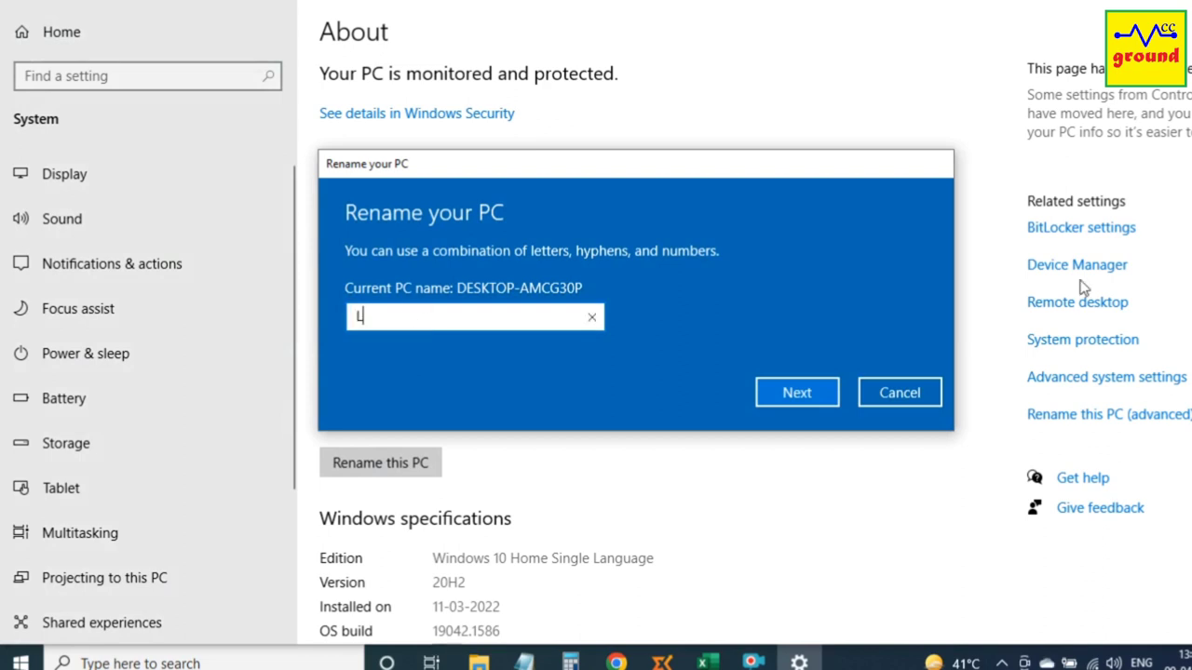
type("enovo-l")
type("aptop")
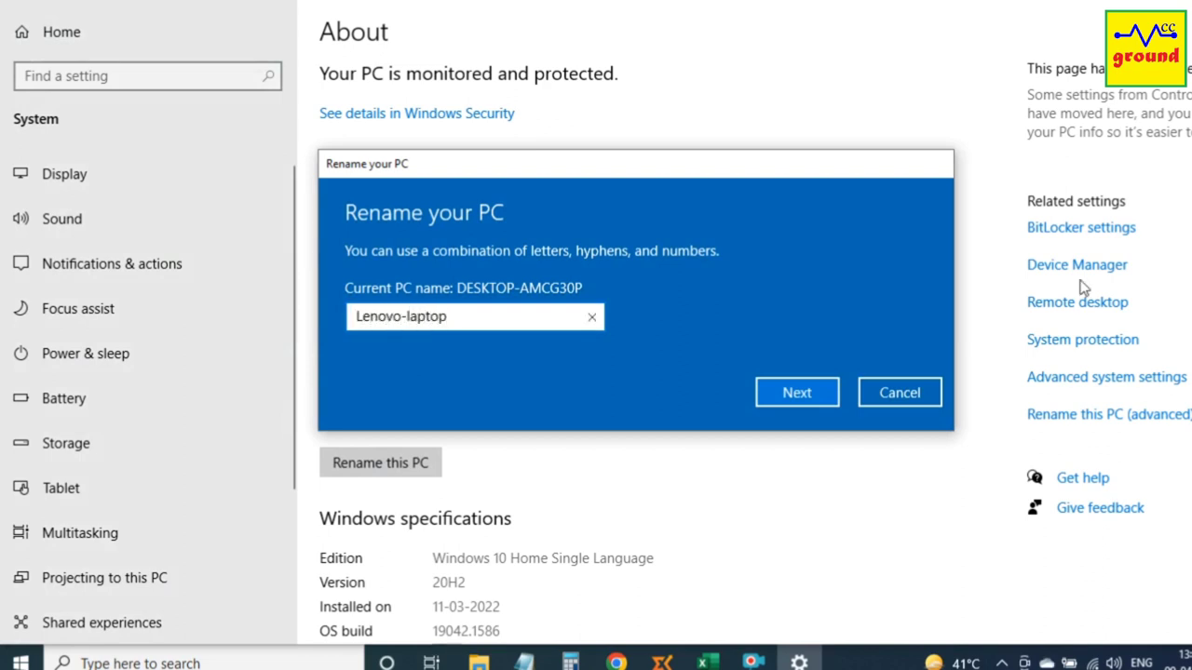
left_click(798, 393)
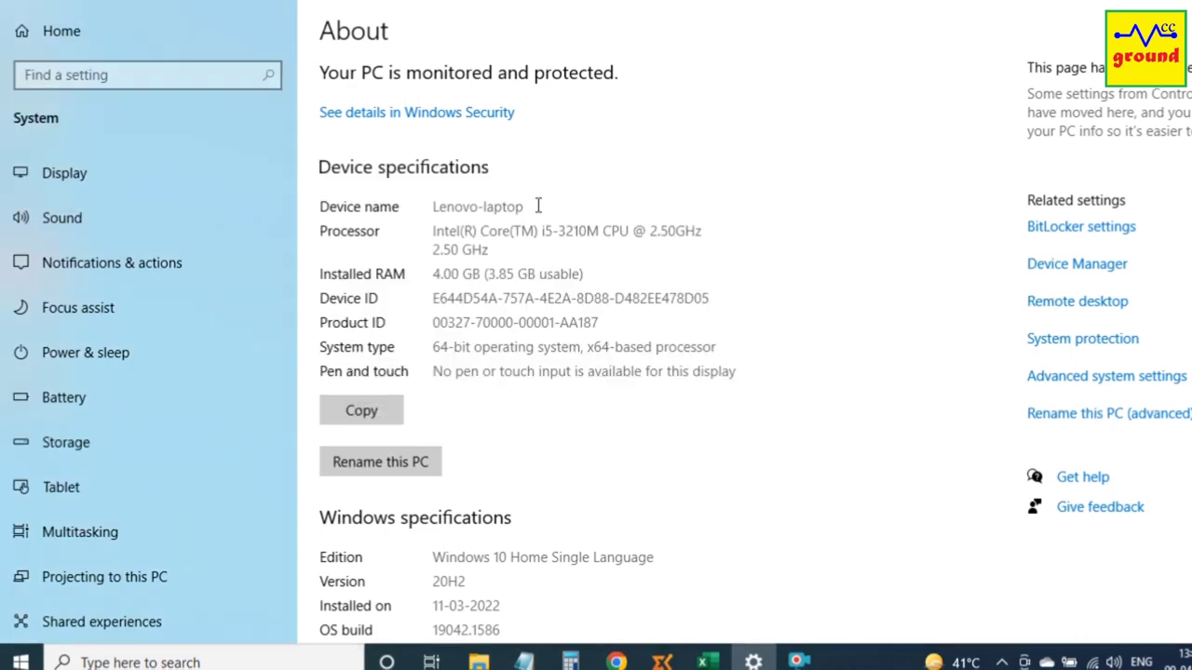
left_click_drag(537, 205, 429, 207)
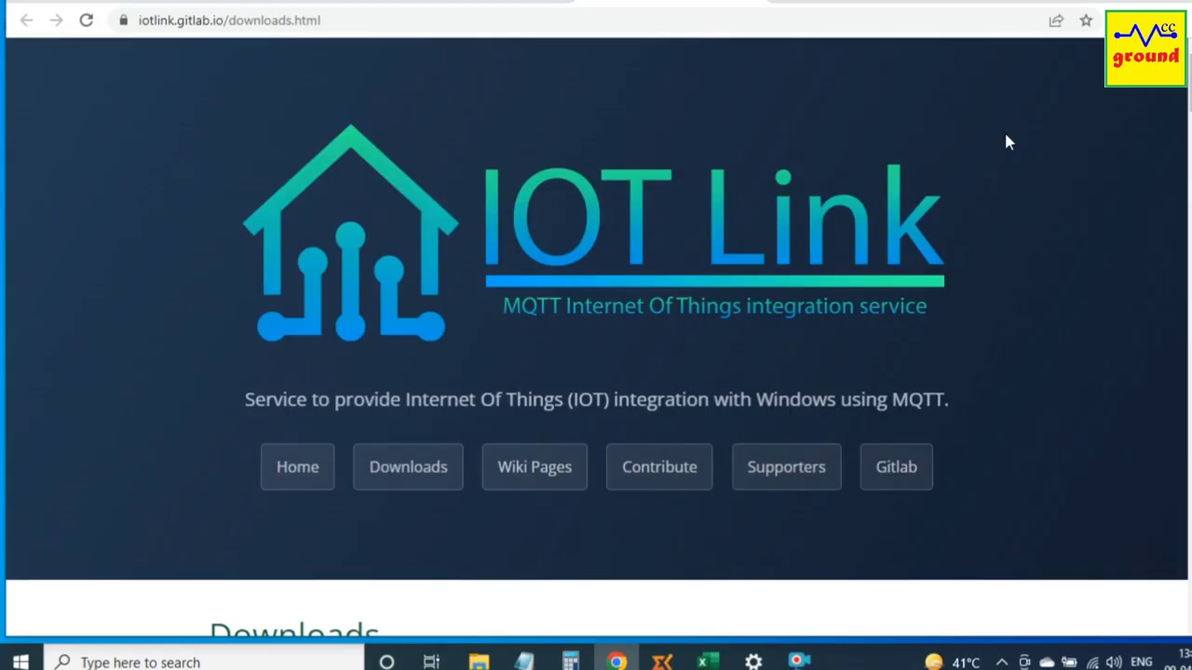
Download and install IOTLink_Installer_v2.2.2.exe with the default folder and all addons.
scroll(991, 149, "down", 4)
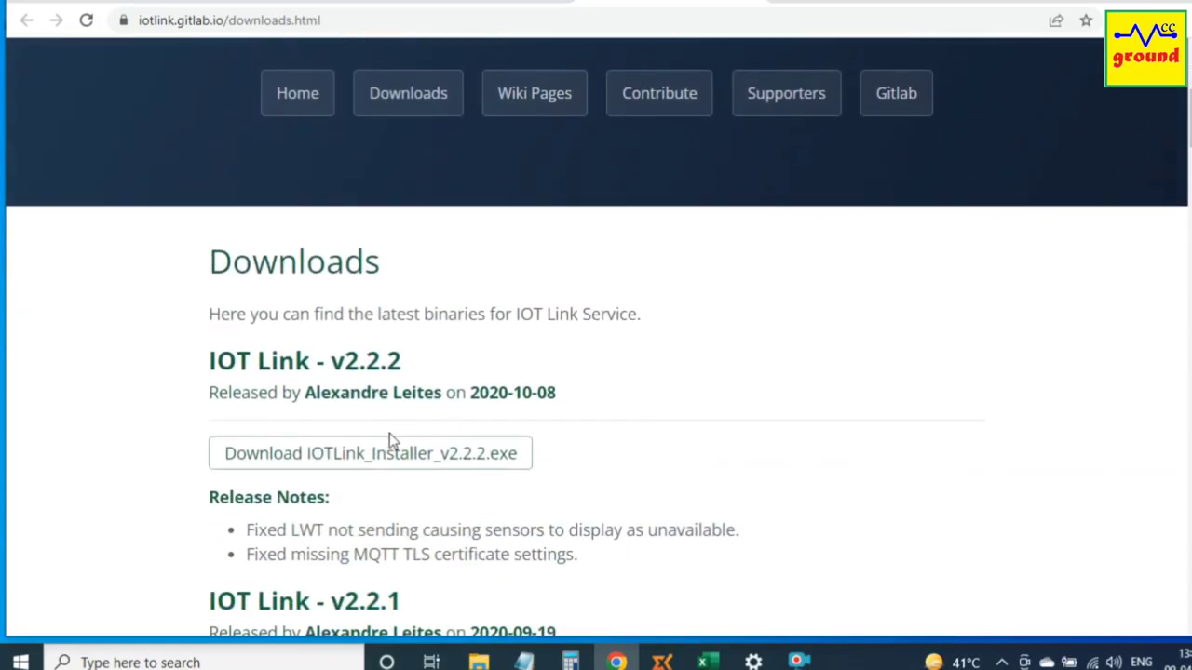
left_click(313, 456)
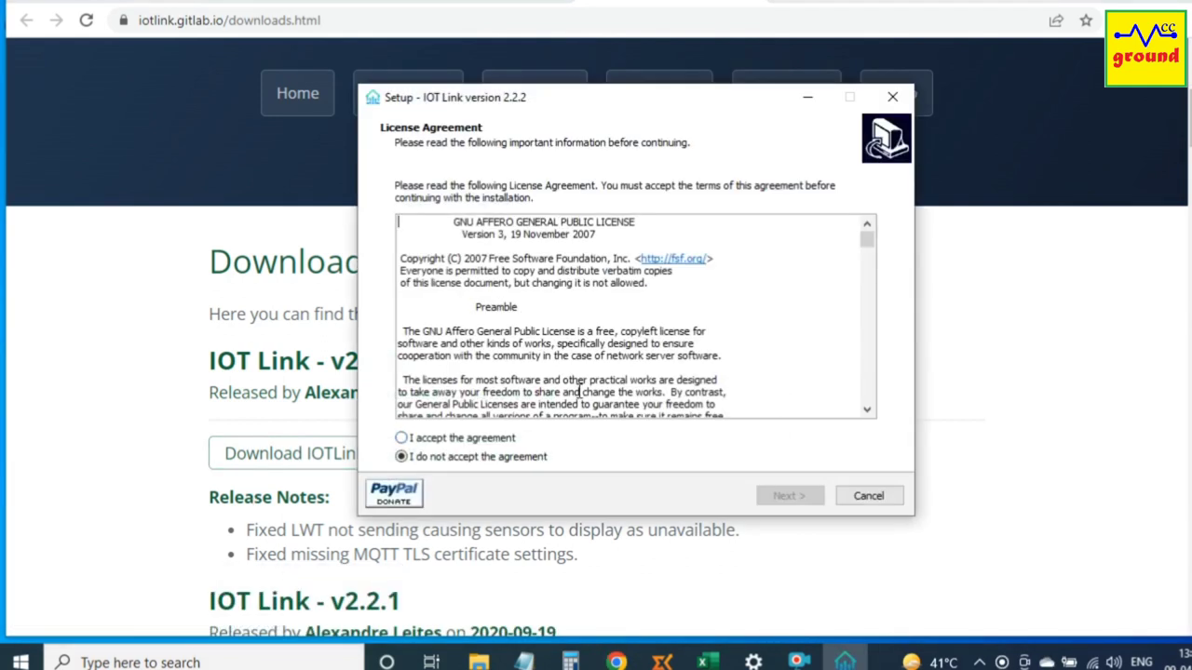
left_click(508, 438)
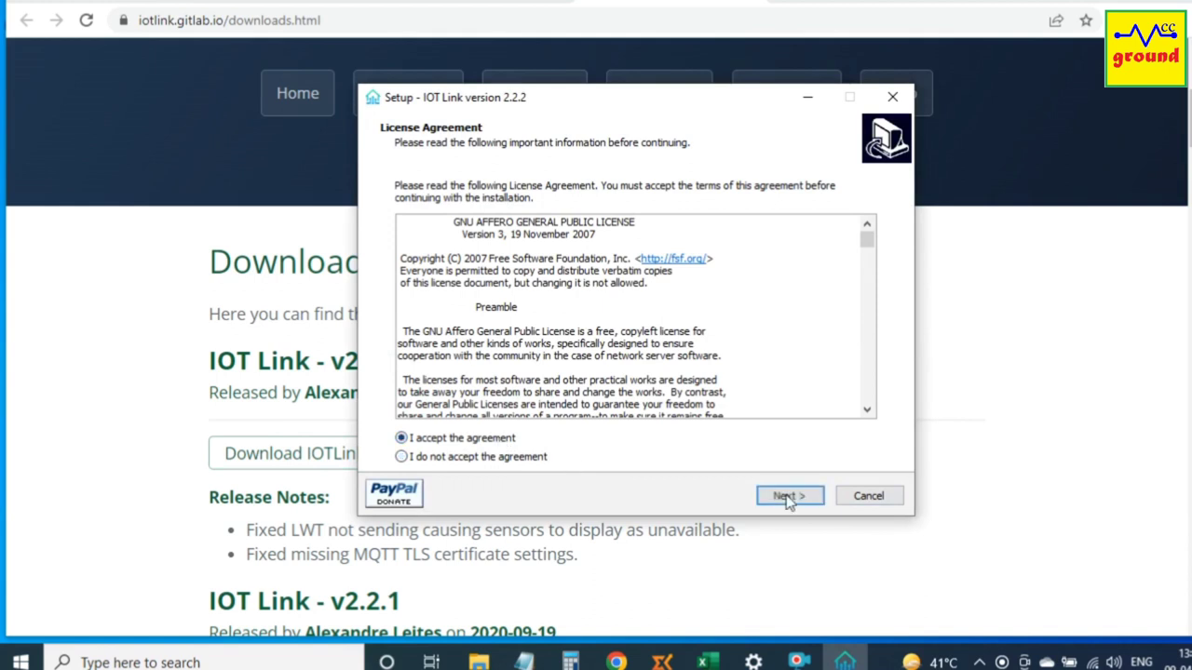
left_click(790, 499)
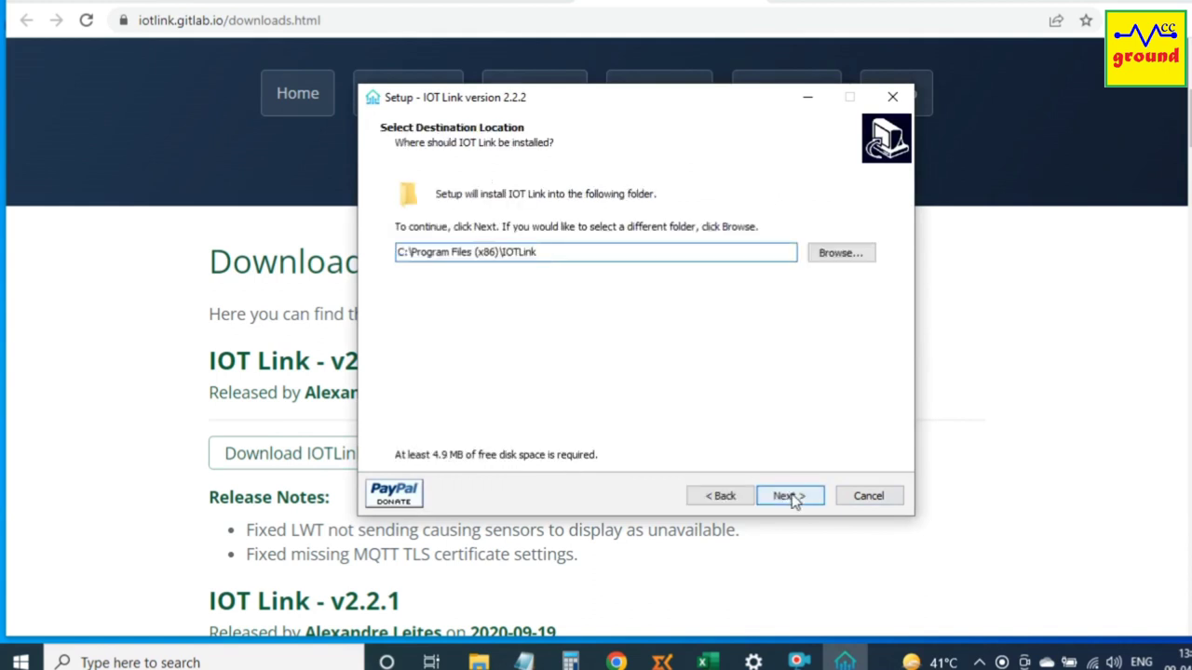
left_click(790, 496)
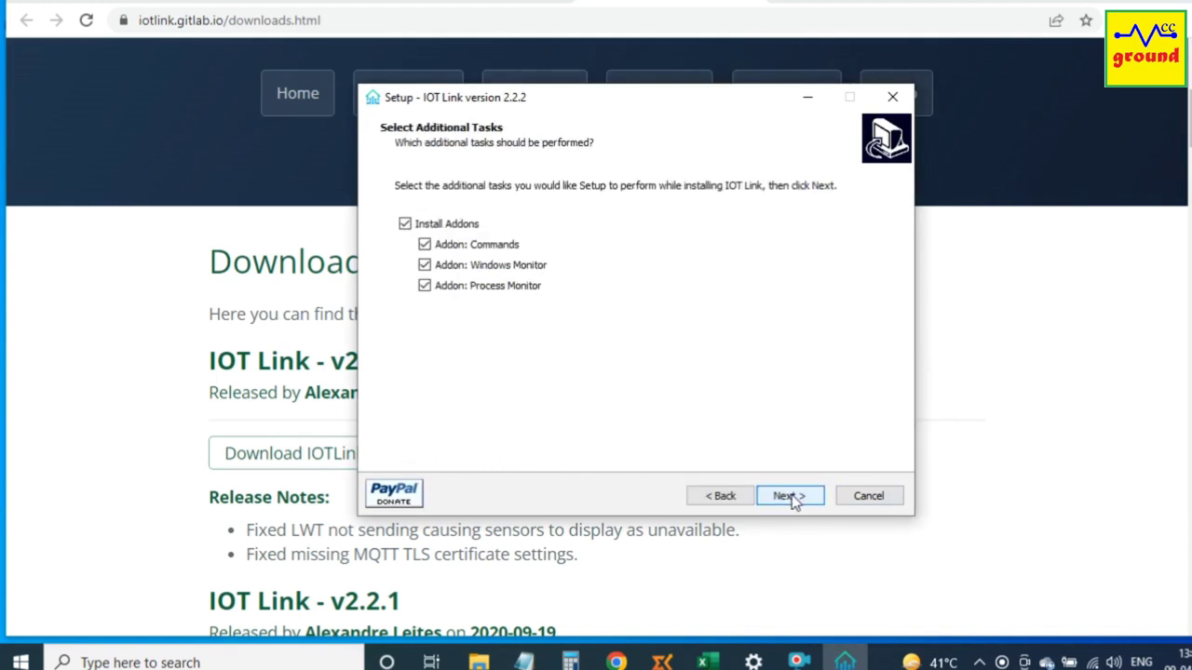
left_click(791, 498)
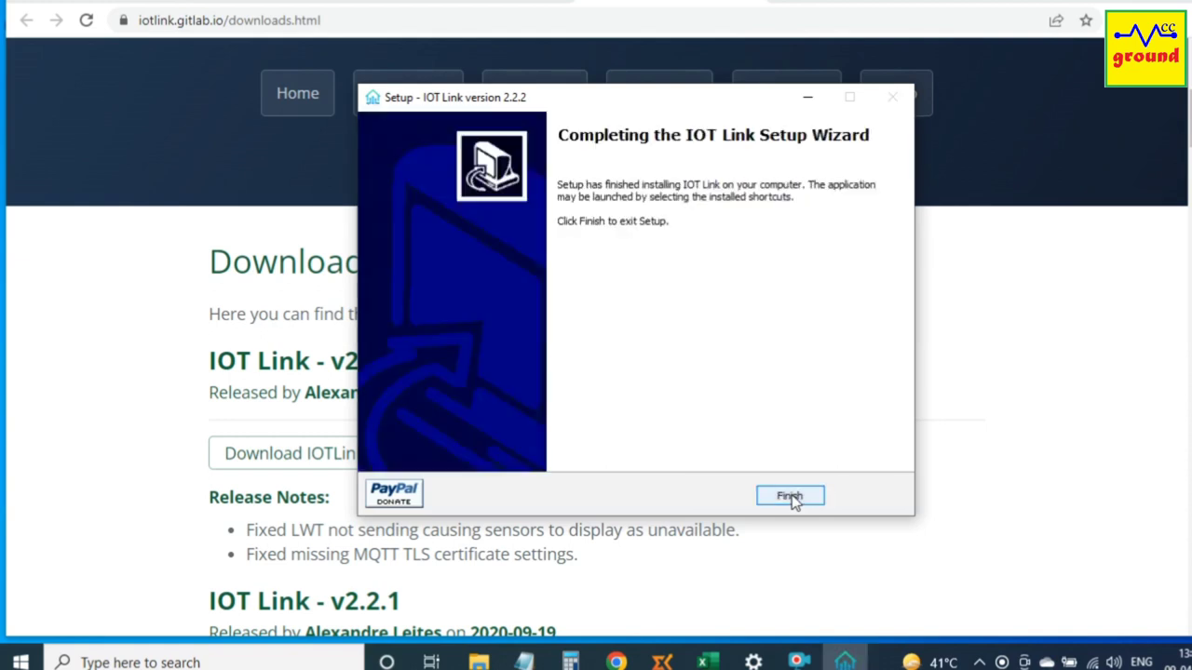
left_click(792, 498)
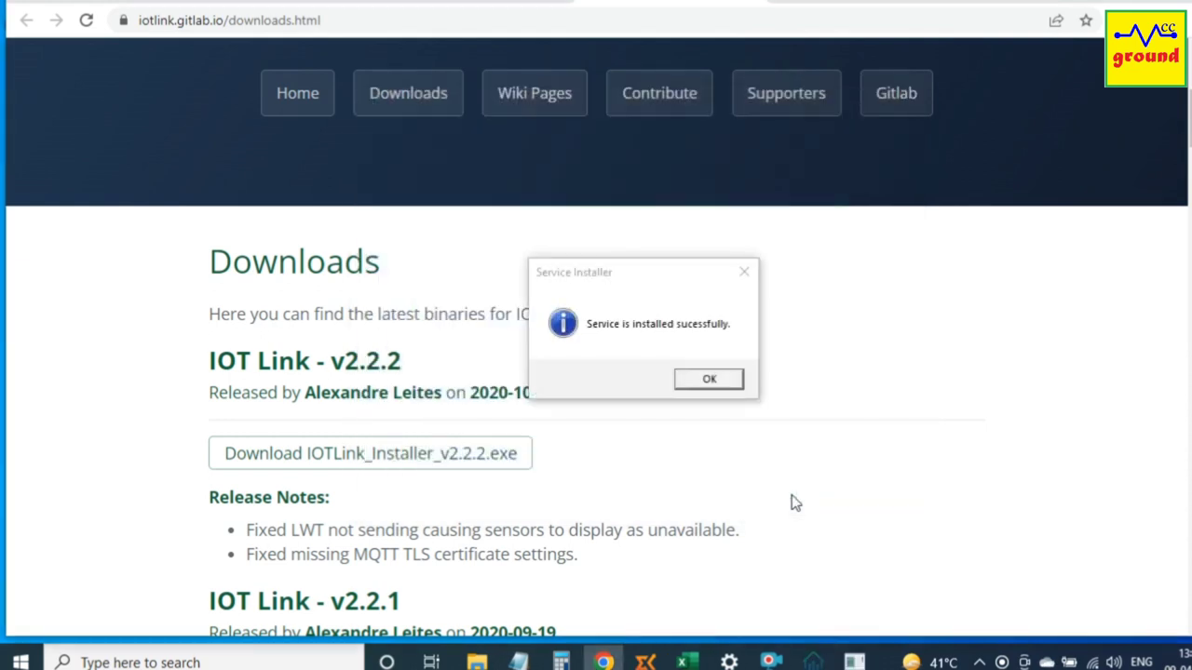
Dismiss the service-installed message and expand the IOT Link folder in the Start menu.
left_click(716, 380)
left_click(20, 662)
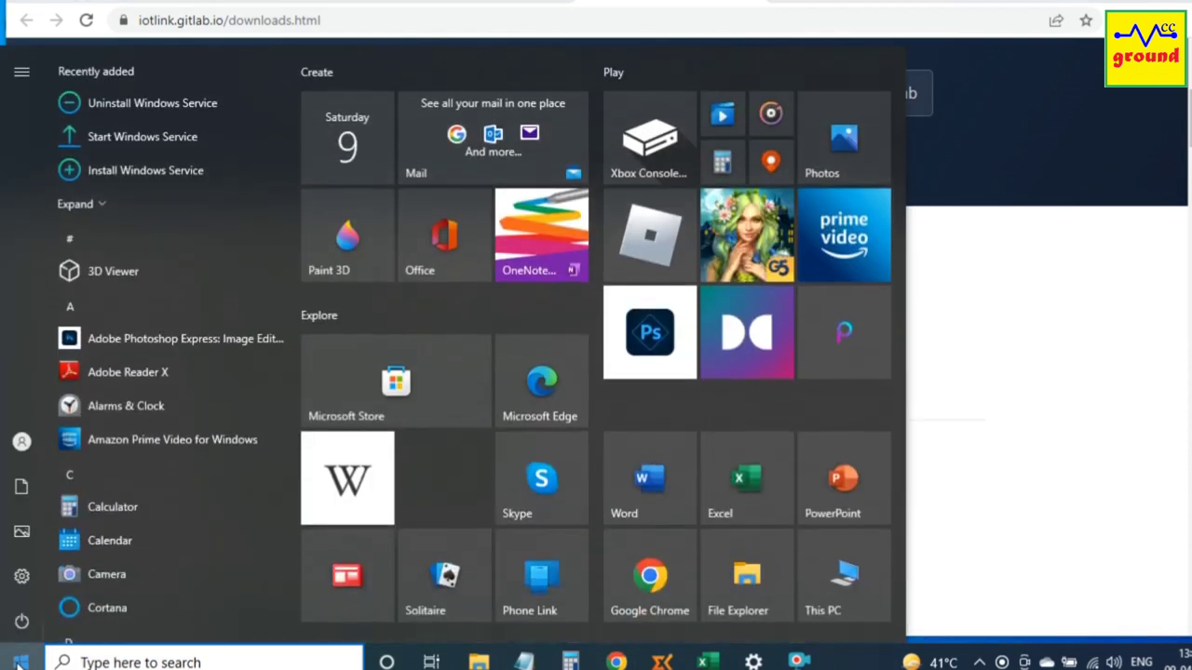
scroll(164, 369, "down", 3)
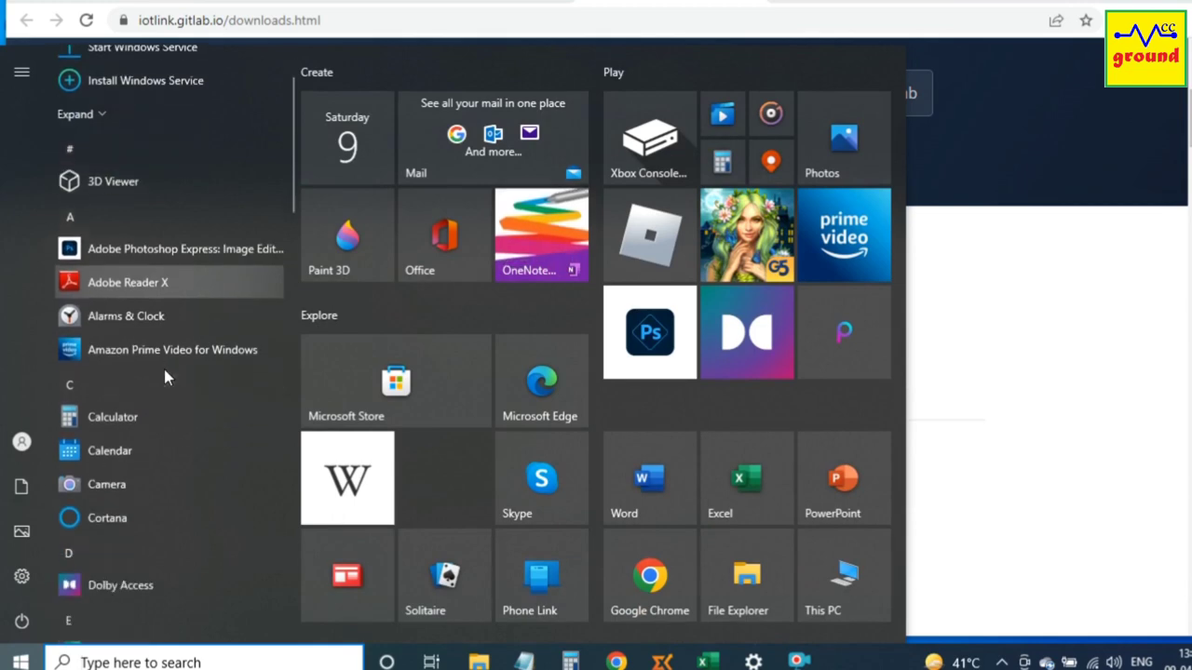
scroll(163, 376, "down", 1)
scroll(163, 376, "down", 1)
scroll(163, 376, "down", 2)
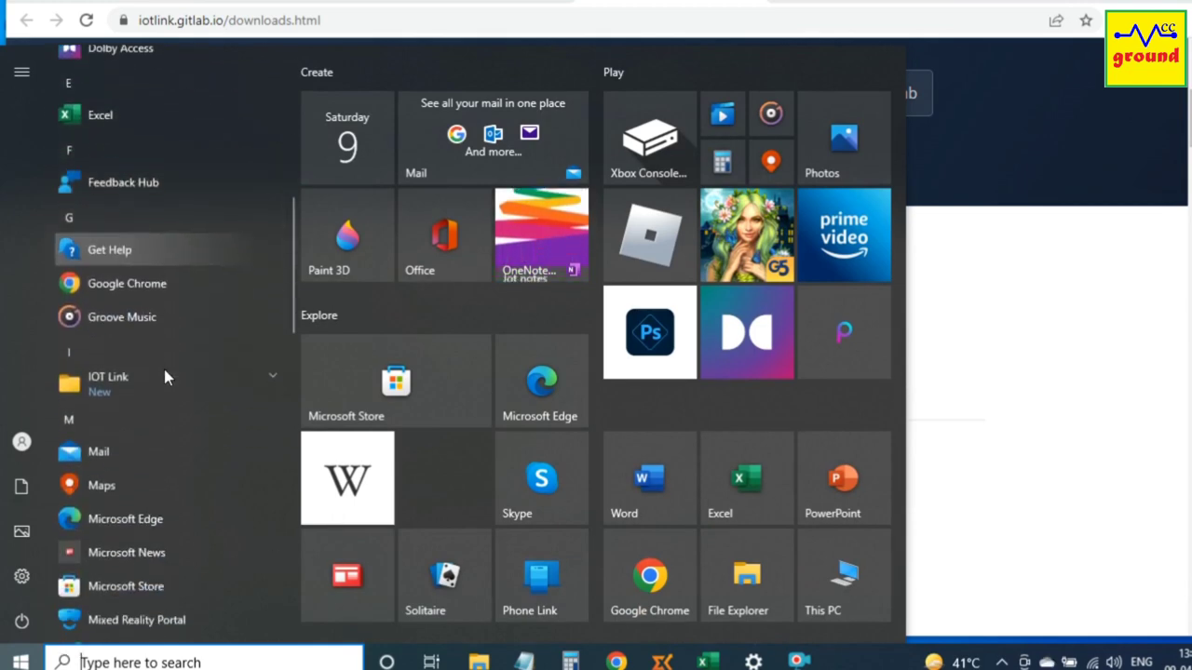
scroll(149, 349, "down", 1)
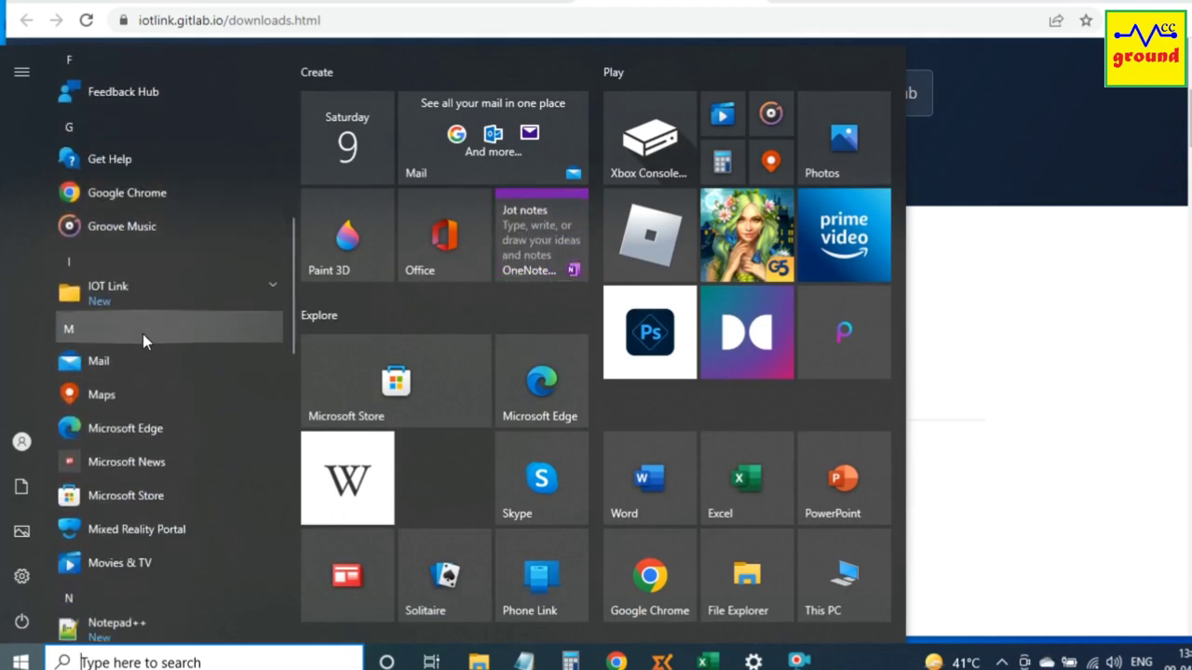
left_click(182, 290)
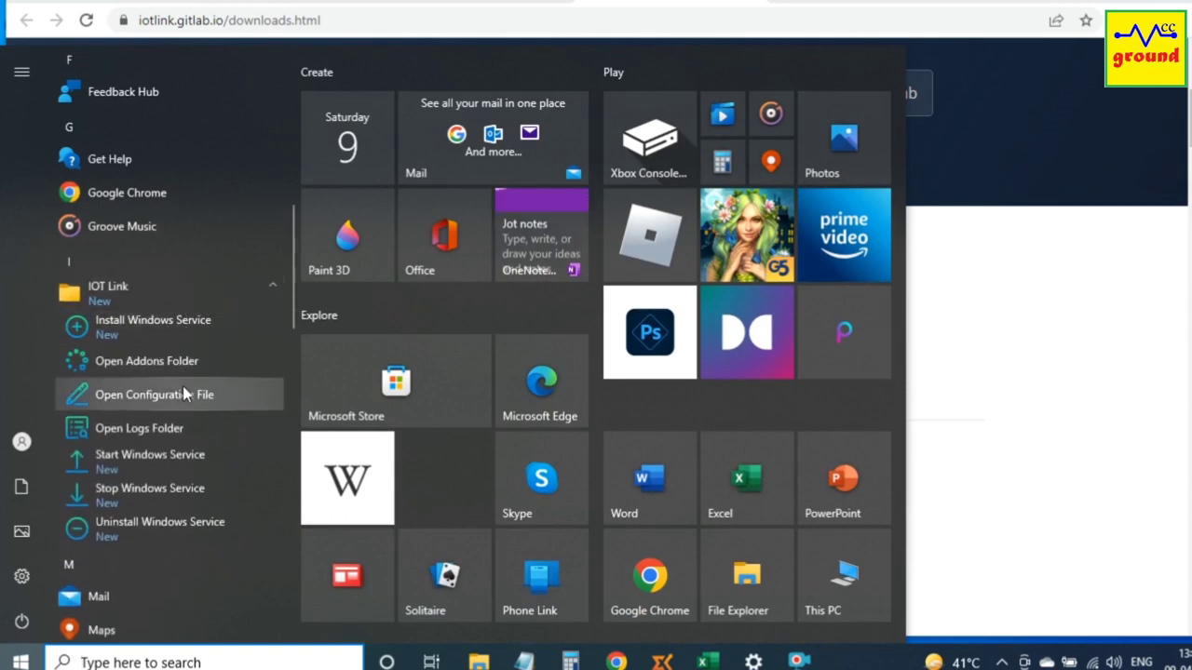
Open IOT Link's configuration file and fill in the MQTT username and password.
left_click(184, 393)
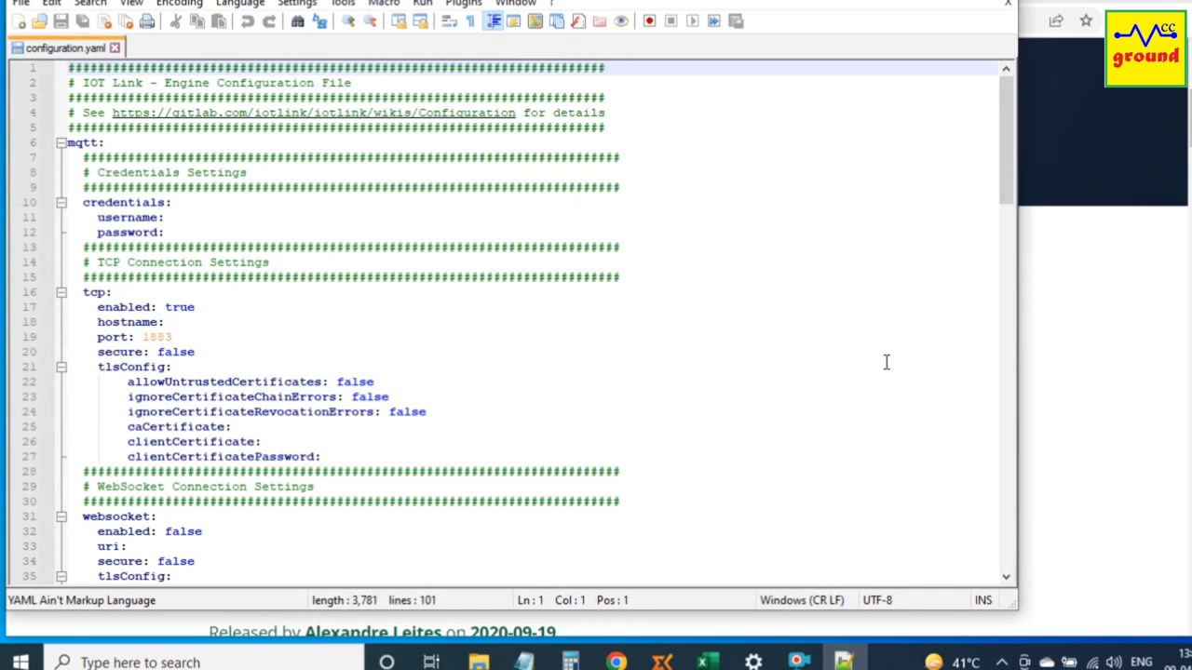
left_click(426, 217)
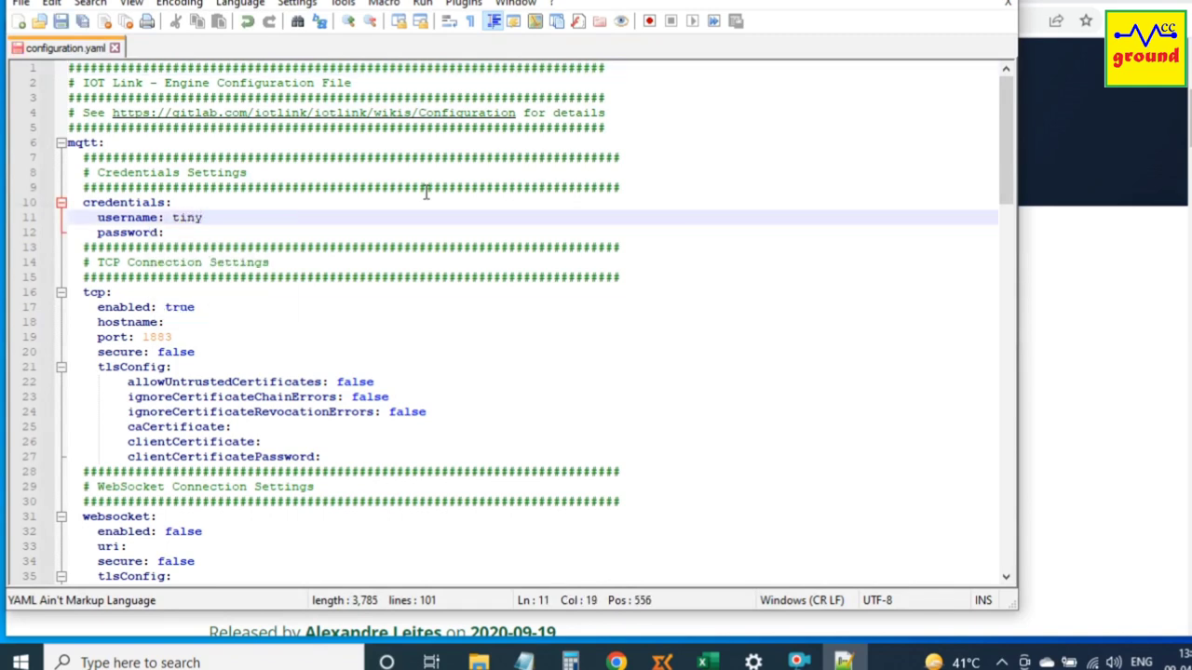
key("Down")
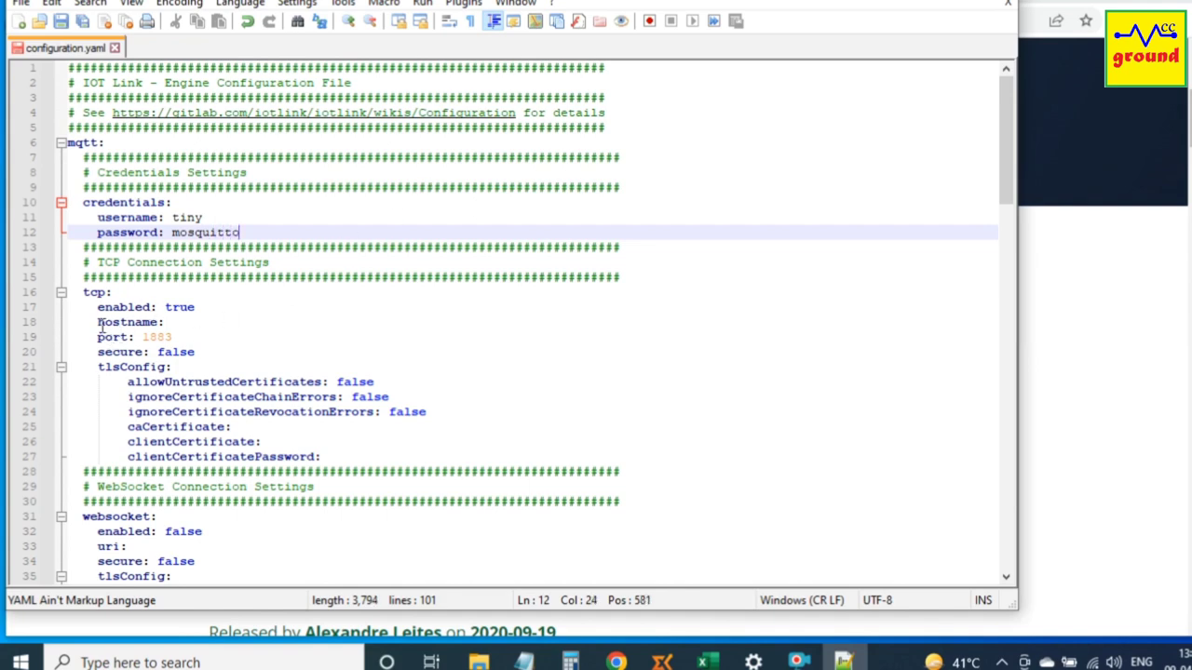
Set the MQTT hostname on line 18 to 10.0.0.150 and save the file.
left_click_drag(91, 322, 166, 323)
left_click(188, 323)
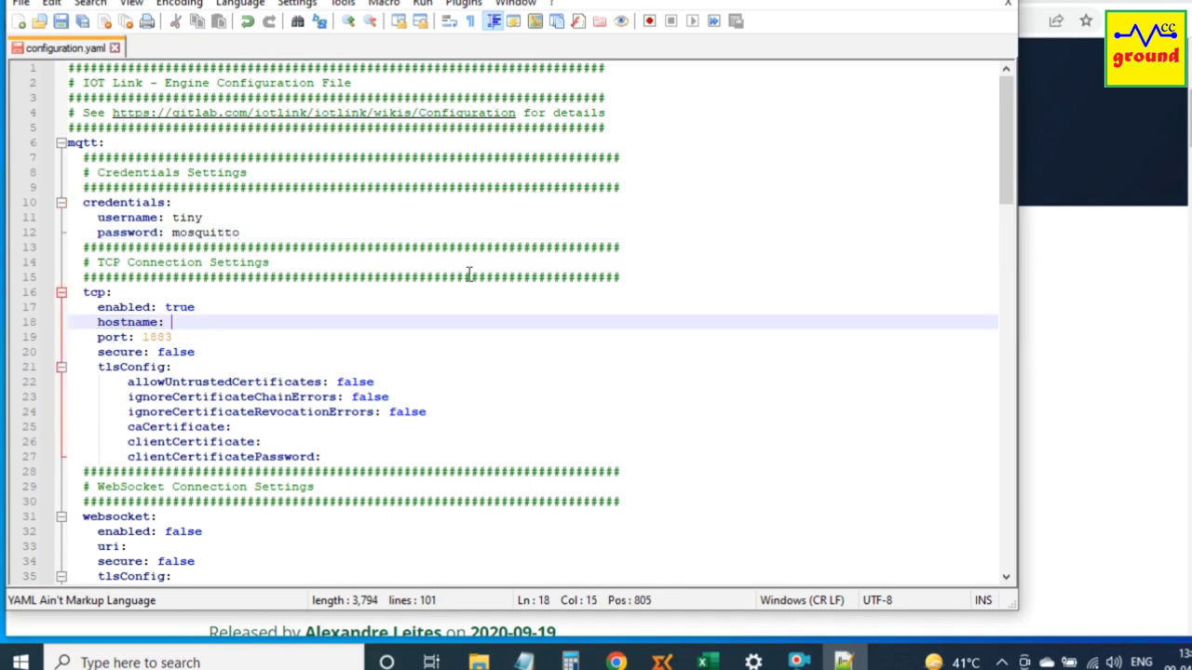
type("10.0.0.")
type("150")
left_click(62, 22)
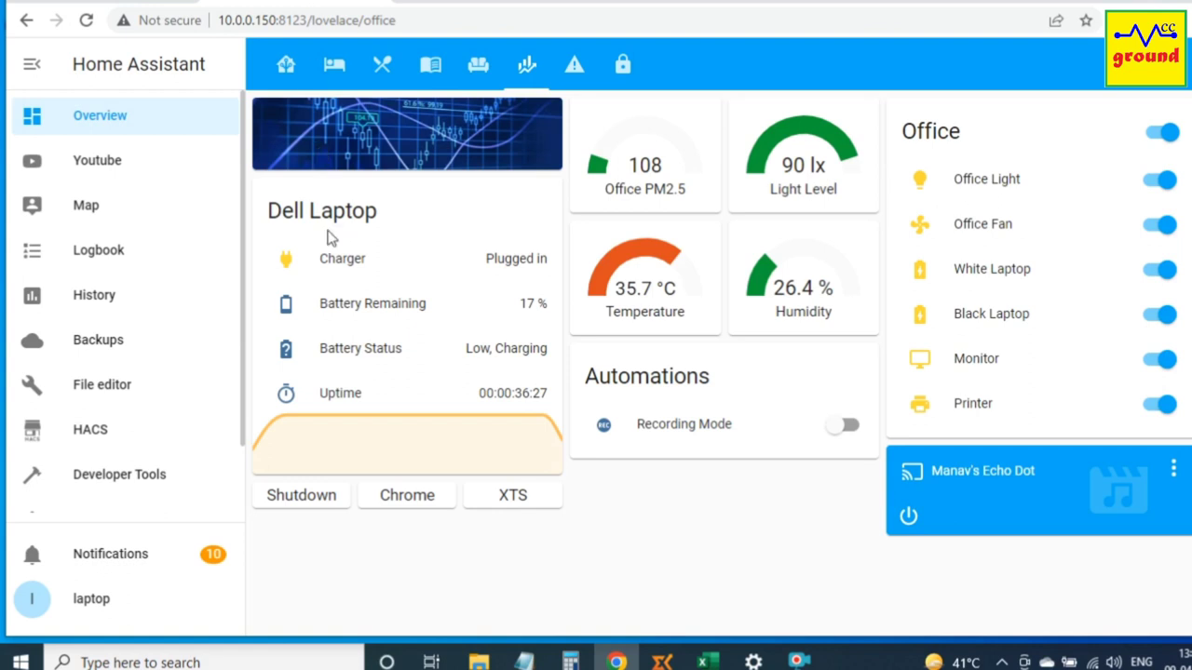
Open Configuration > Integrations and browse core-mosquitto's 25 devices, including LENOVO-LAPTOP.
scroll(117, 391, "down", 2)
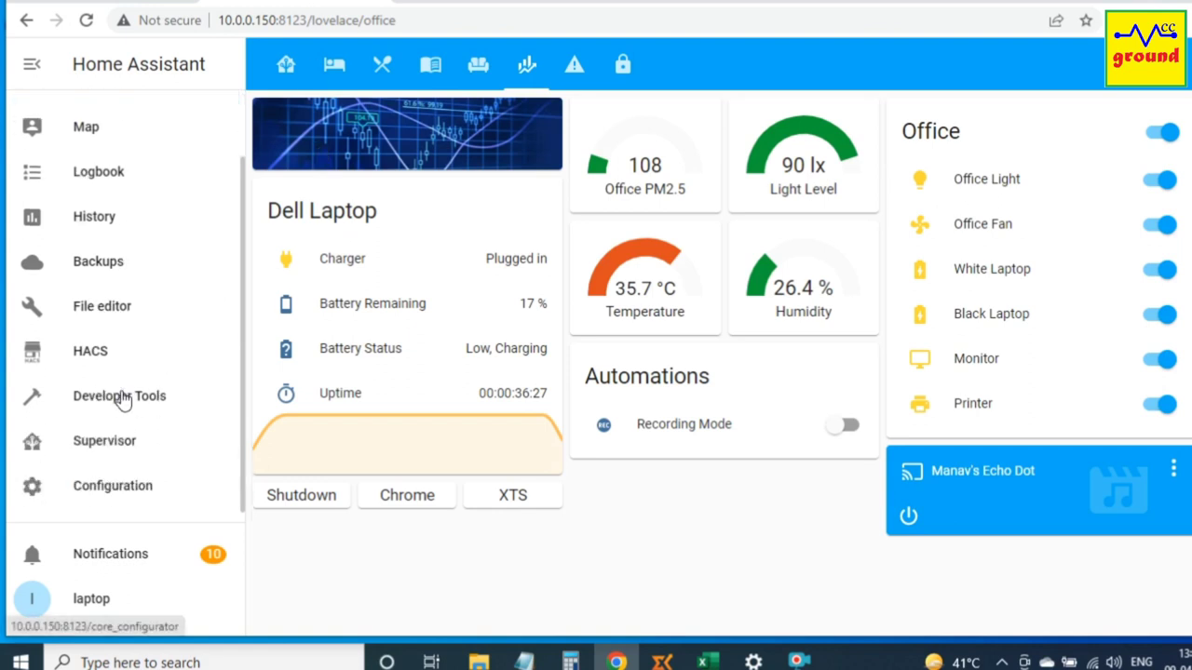
left_click(104, 496)
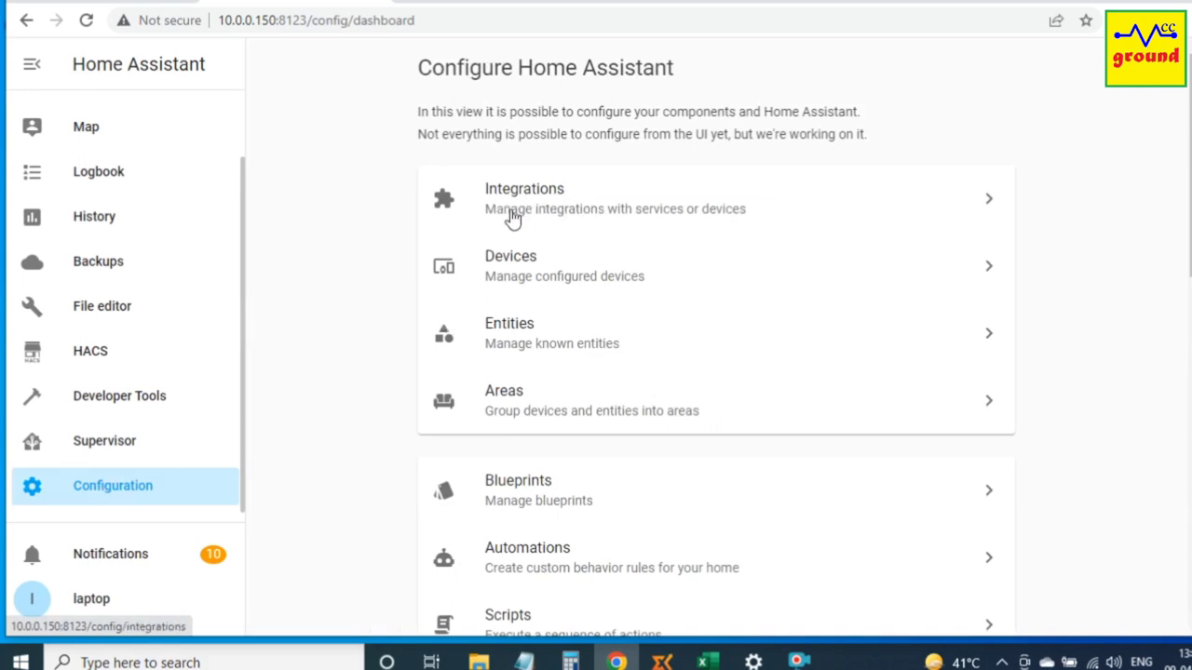
left_click(521, 193)
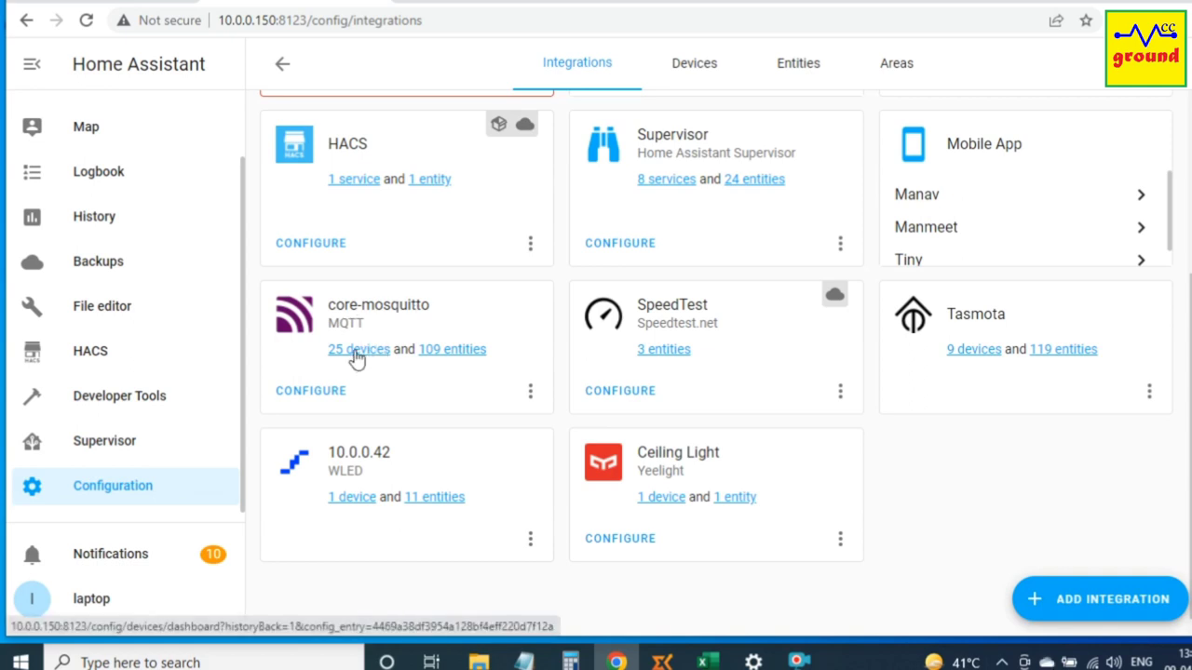
left_click(356, 350)
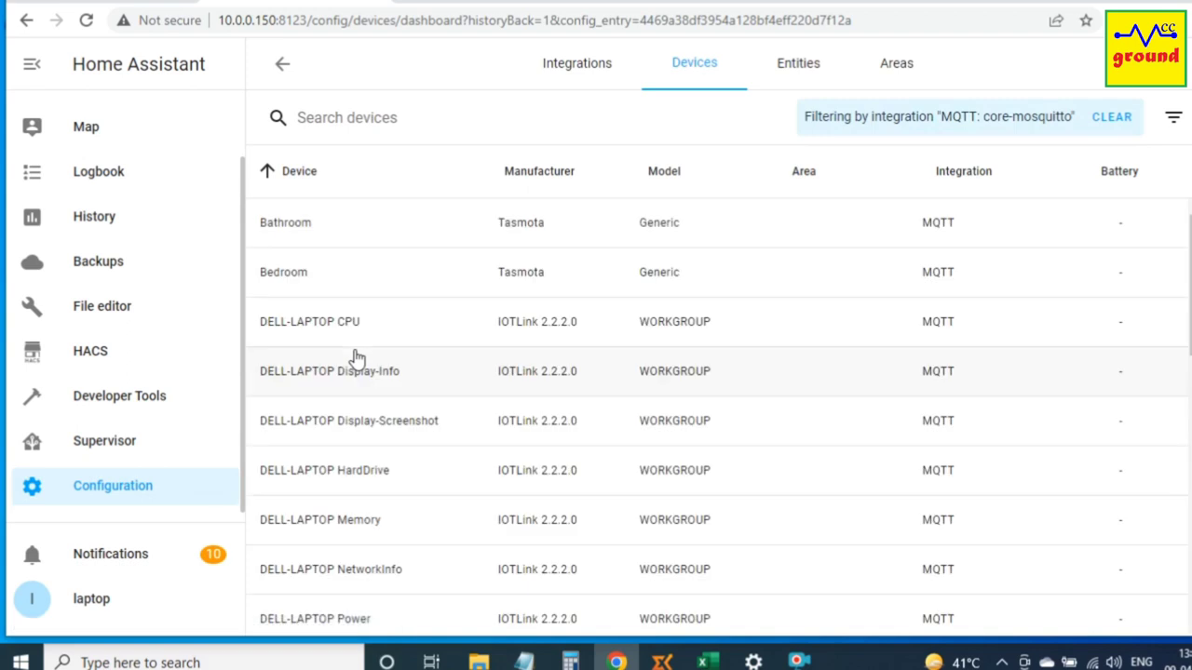
scroll(355, 326, "down", 5)
scroll(354, 317, "down", 2)
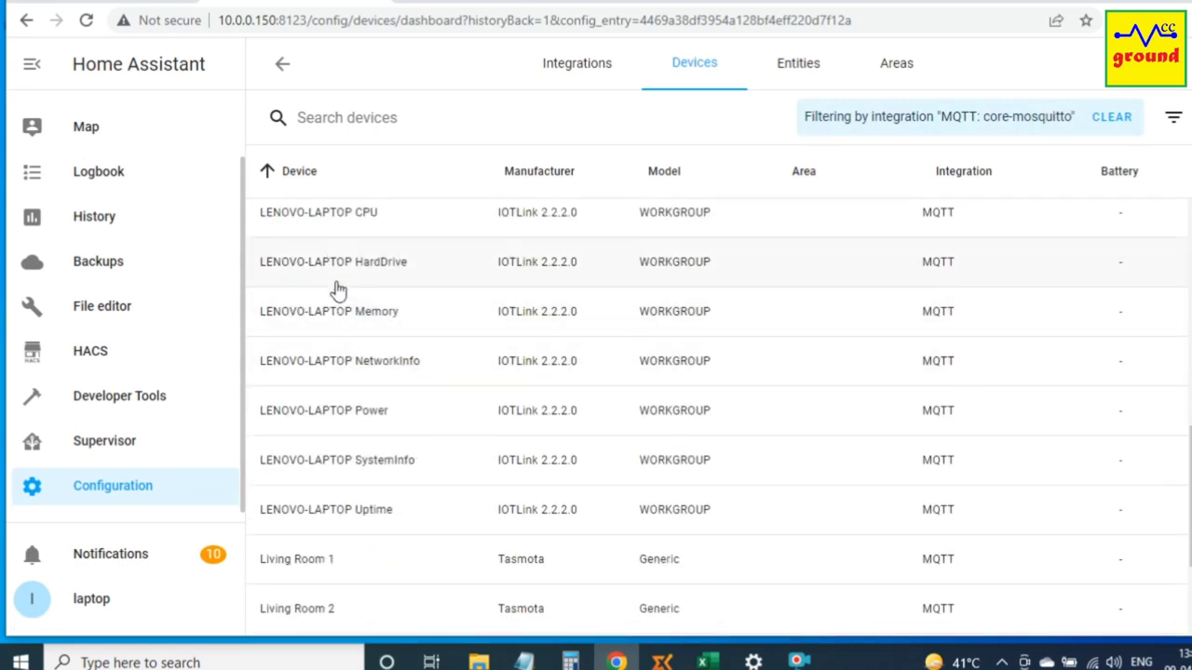
scroll(393, 360, "up", 1)
scroll(393, 360, "up", 1)
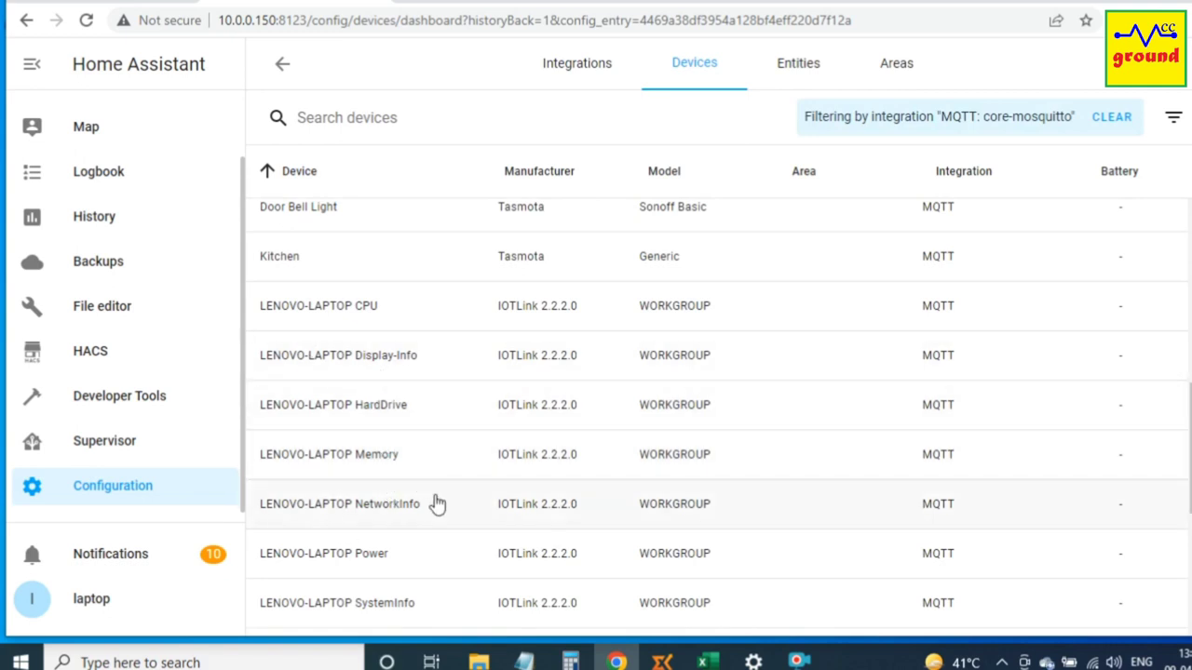
Scroll Developer Tools' States list down to the live lenovo_laptop sensor values.
left_click(100, 400)
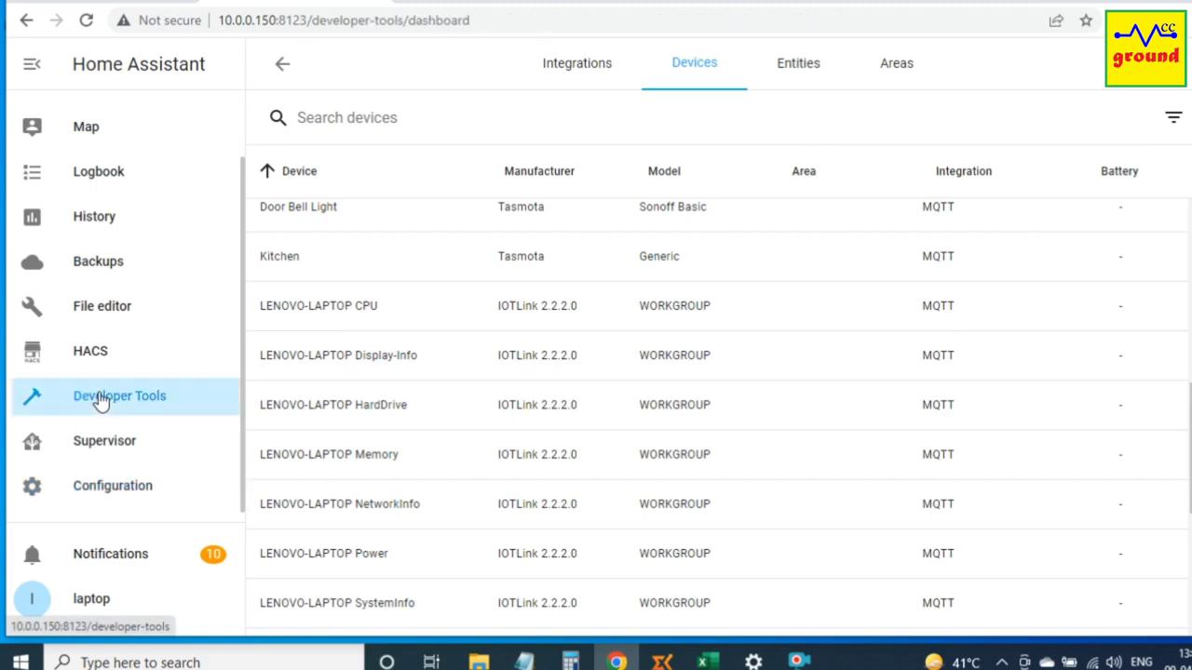
scroll(624, 373, "down", 10)
scroll(624, 373, "down", 5)
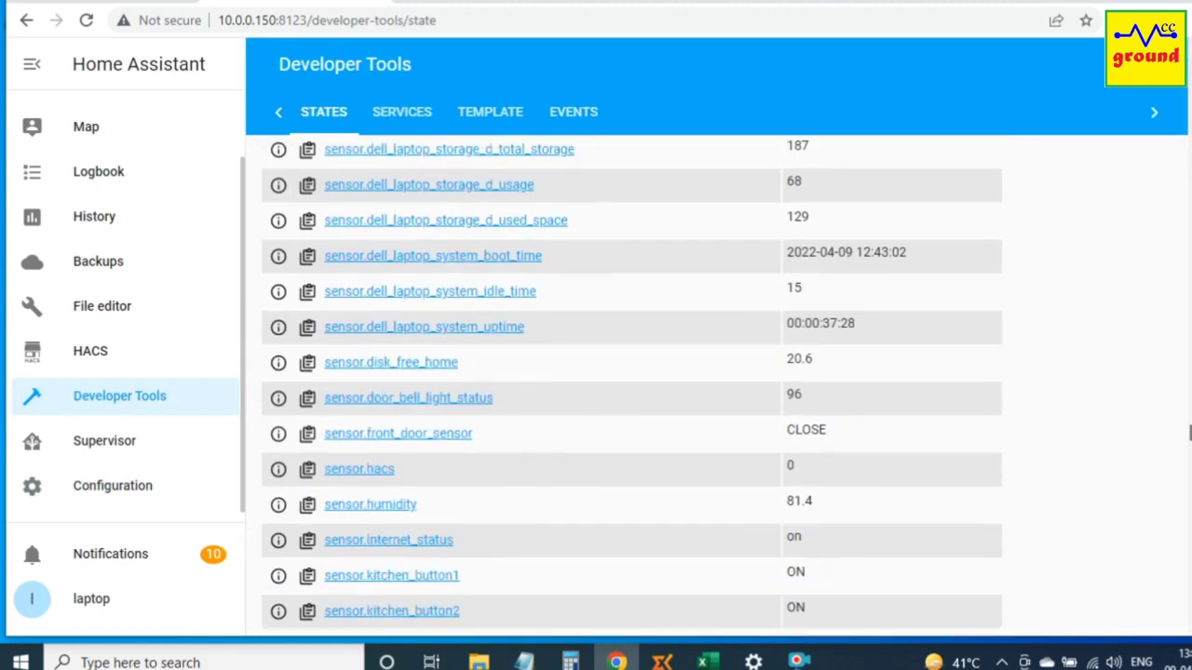
scroll(624, 373, "down", 3)
scroll(624, 372, "down", 1)
scroll(623, 372, "down", 1)
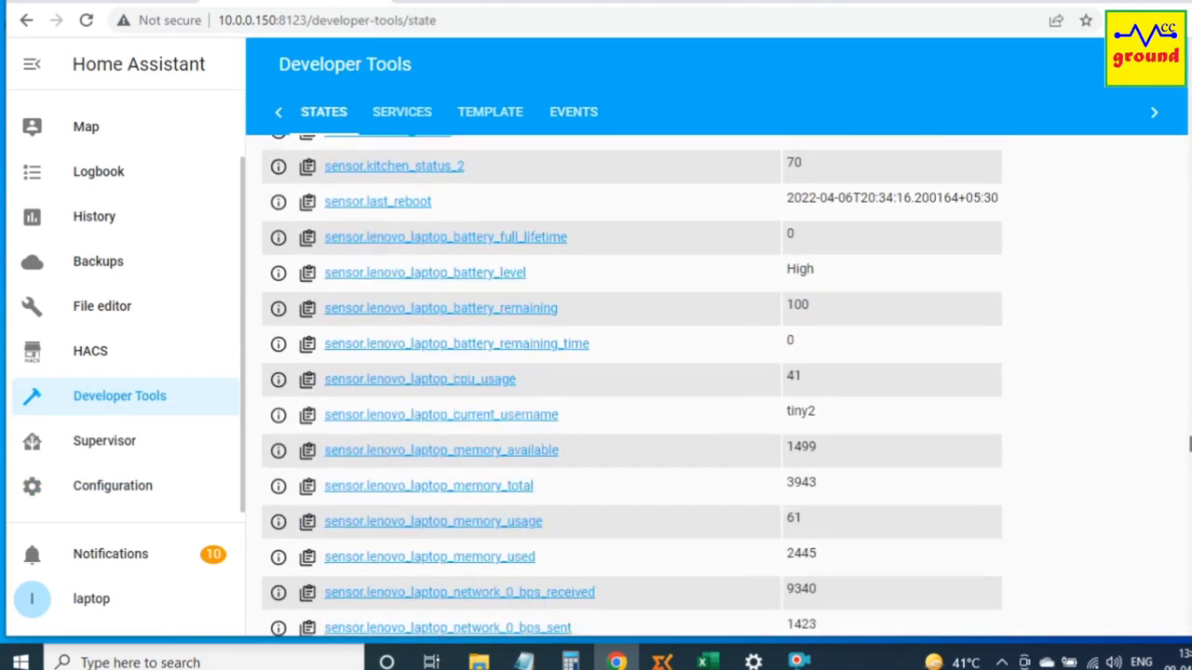
scroll(624, 372, "down", 1)
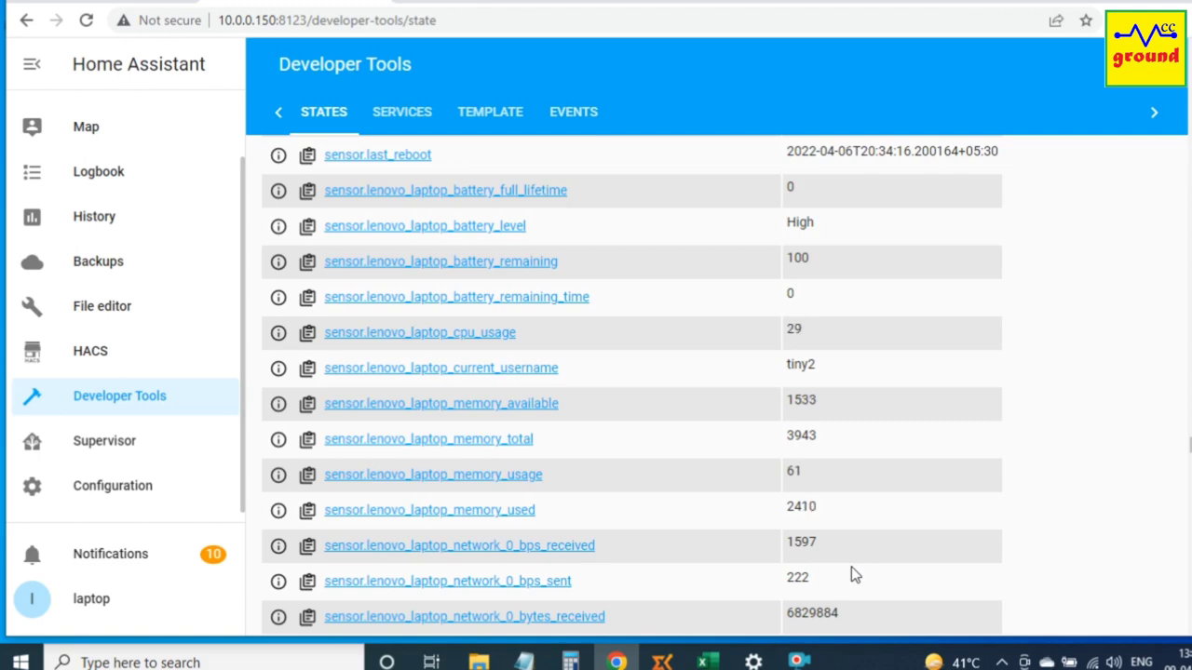
left_click(865, 3)
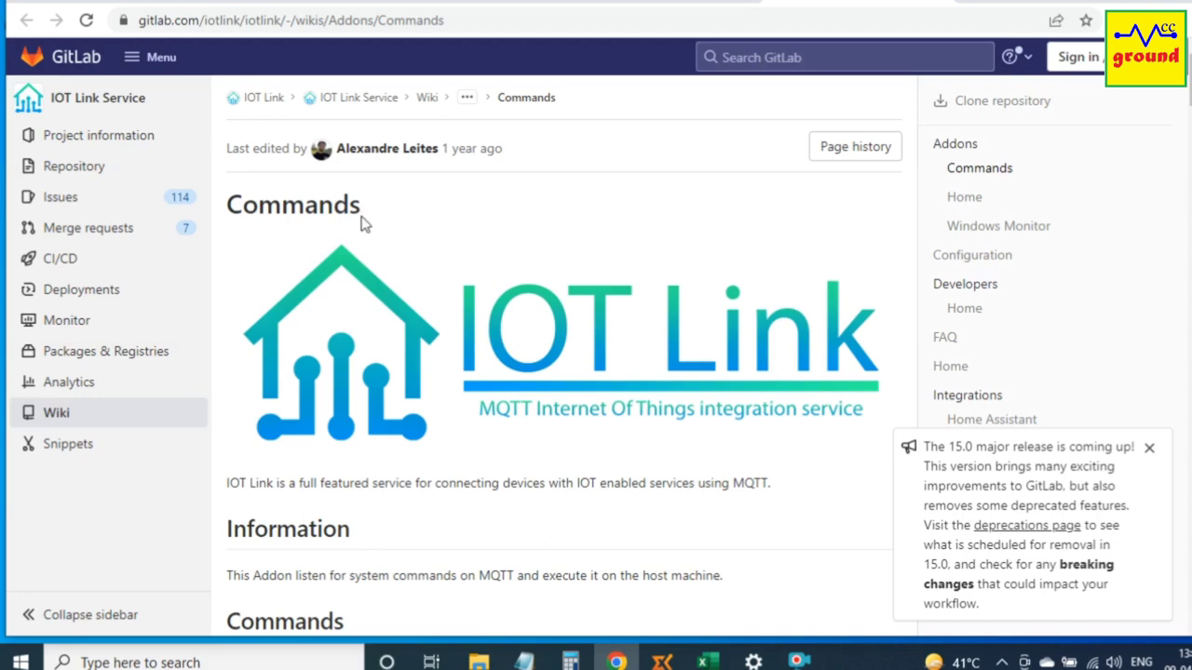
Scroll through every section of the IOT Link Addons/Commands wiki page.
scroll(563, 256, "down", 2)
scroll(558, 258, "down", 2)
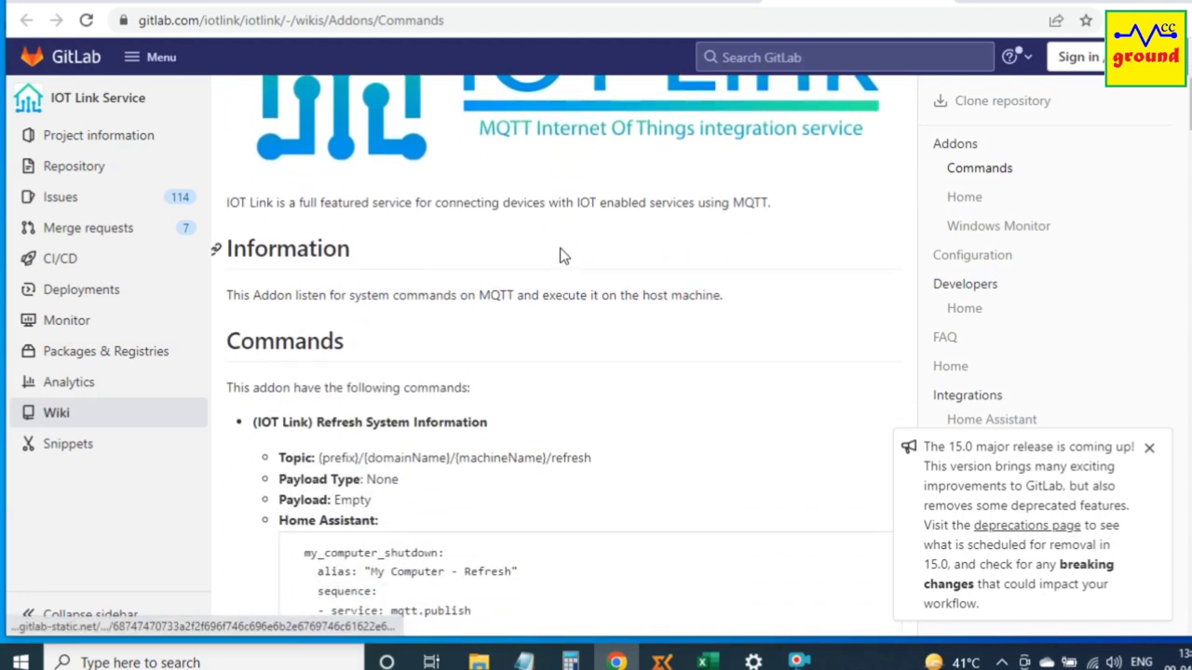
scroll(559, 258, "down", 2)
scroll(567, 253, "down", 2)
scroll(573, 266, "down", 1)
scroll(573, 265, "down", 1)
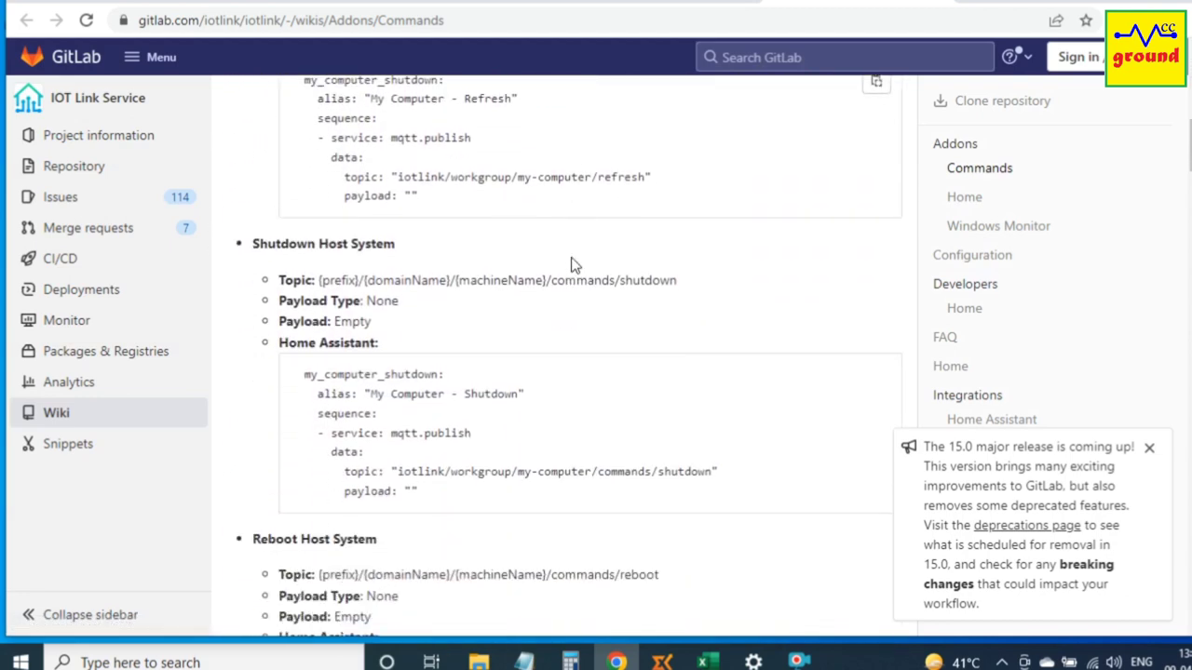
scroll(572, 266, "down", 2)
scroll(573, 265, "down", 2)
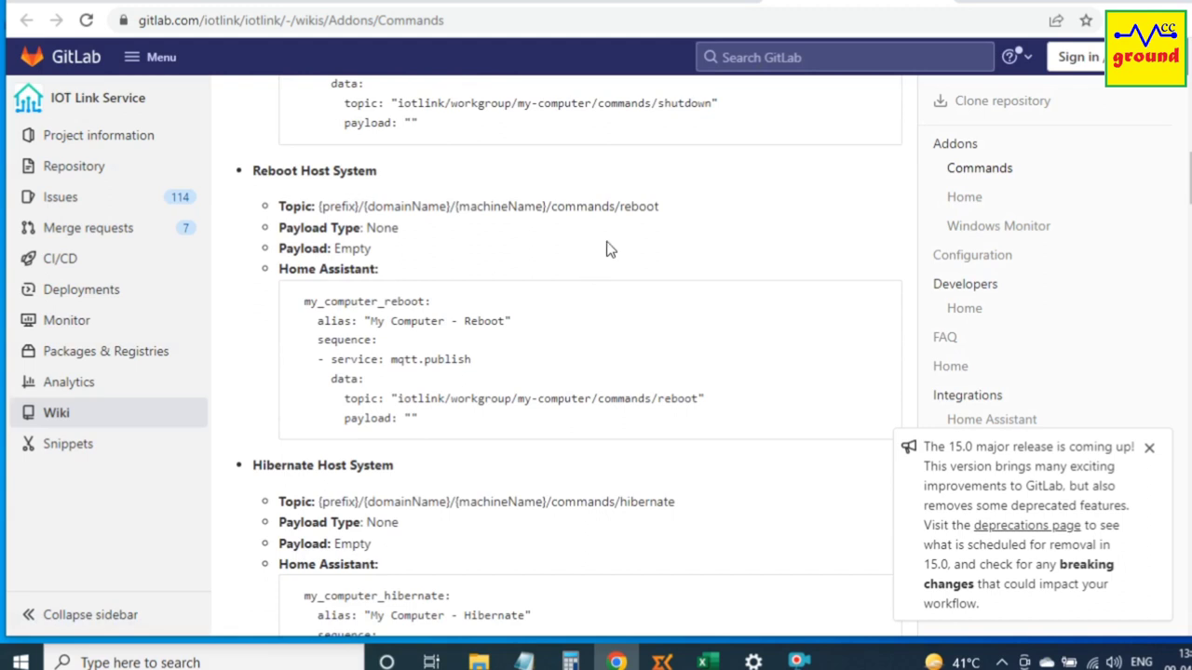
scroll(607, 249, "down", 4)
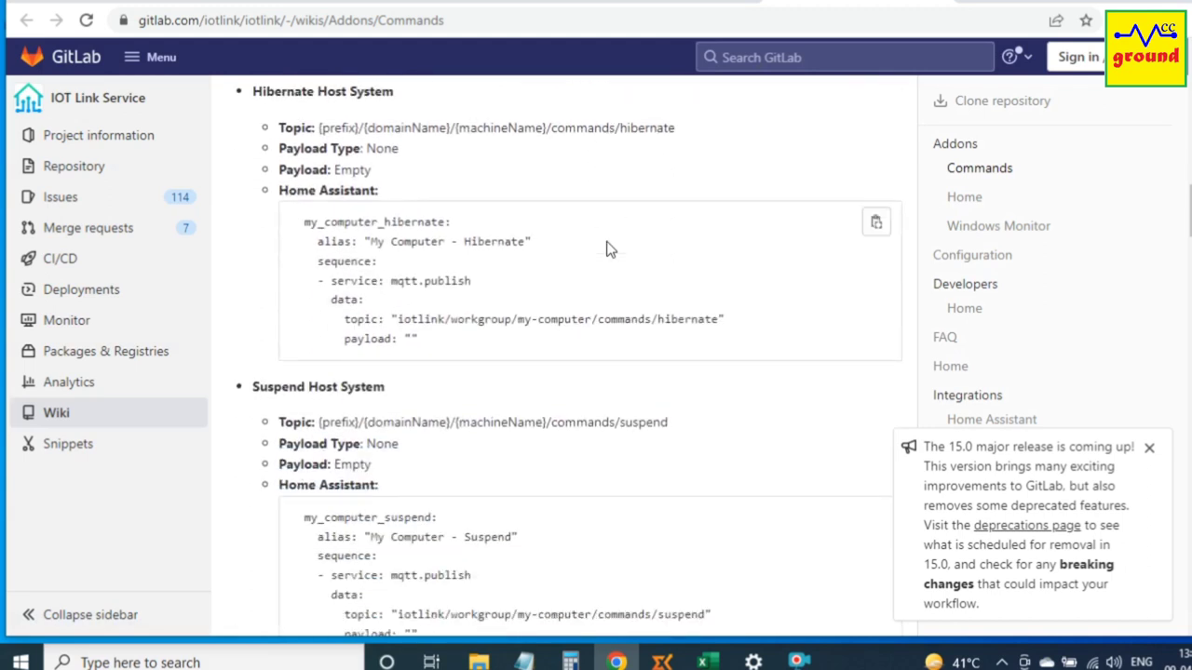
scroll(606, 249, "down", 3)
scroll(607, 248, "down", 3)
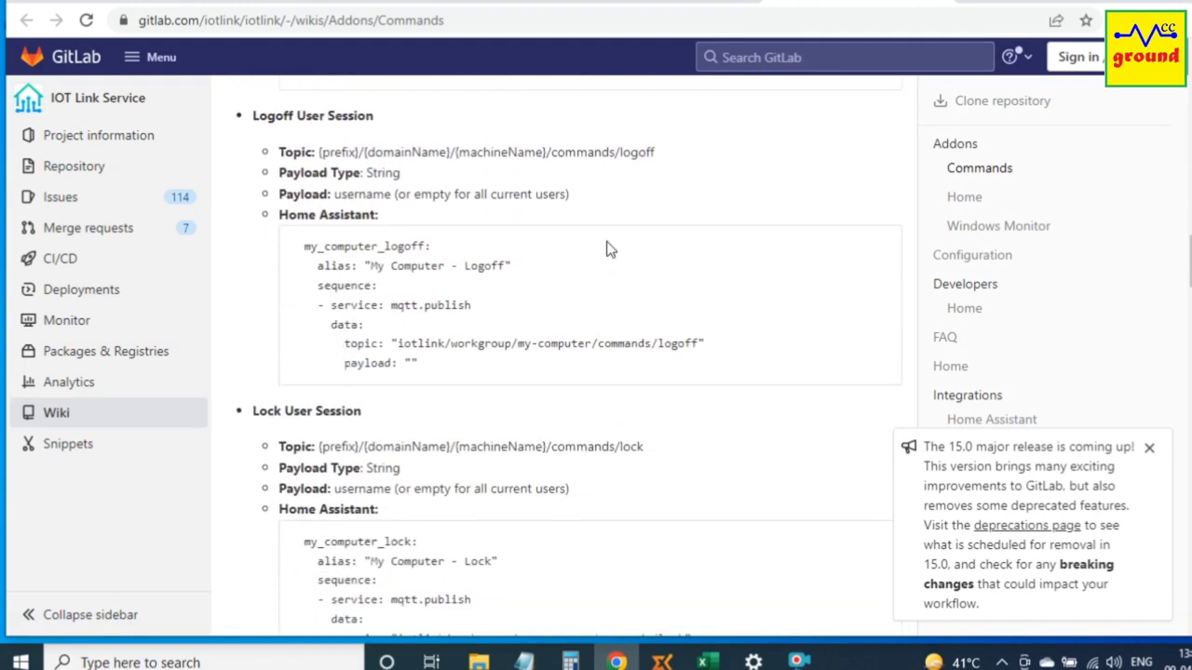
scroll(606, 249, "down", 1)
scroll(606, 249, "down", 2)
scroll(606, 249, "down", 2)
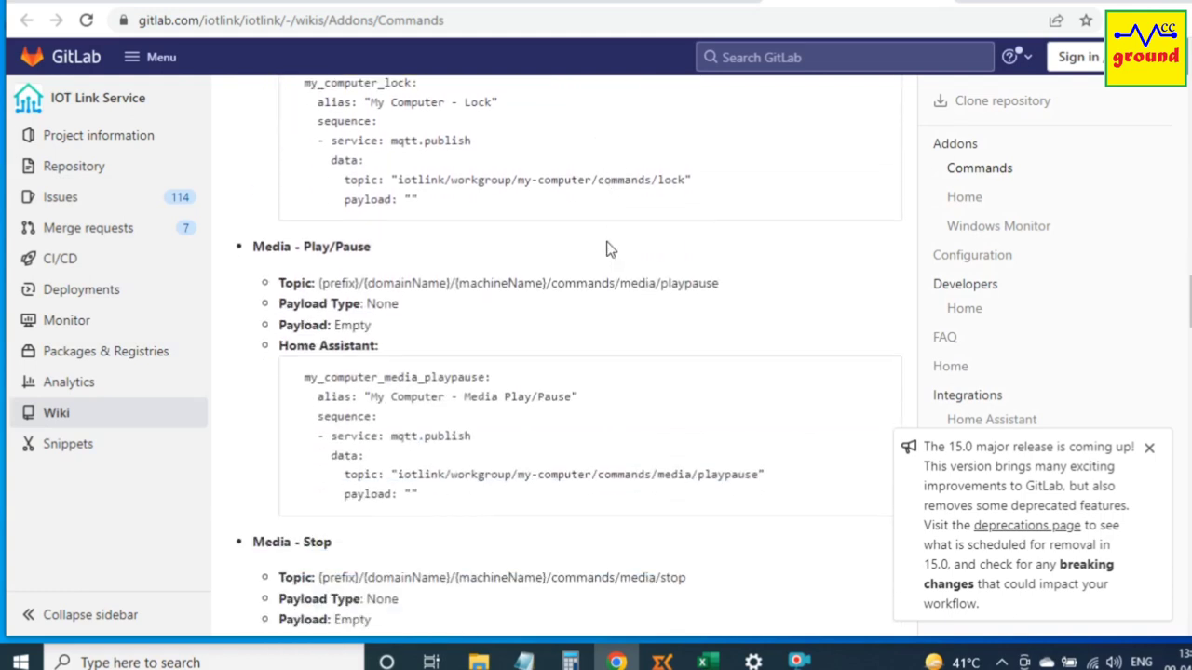
scroll(607, 249, "down", 2)
scroll(606, 248, "down", 2)
scroll(606, 248, "down", 2)
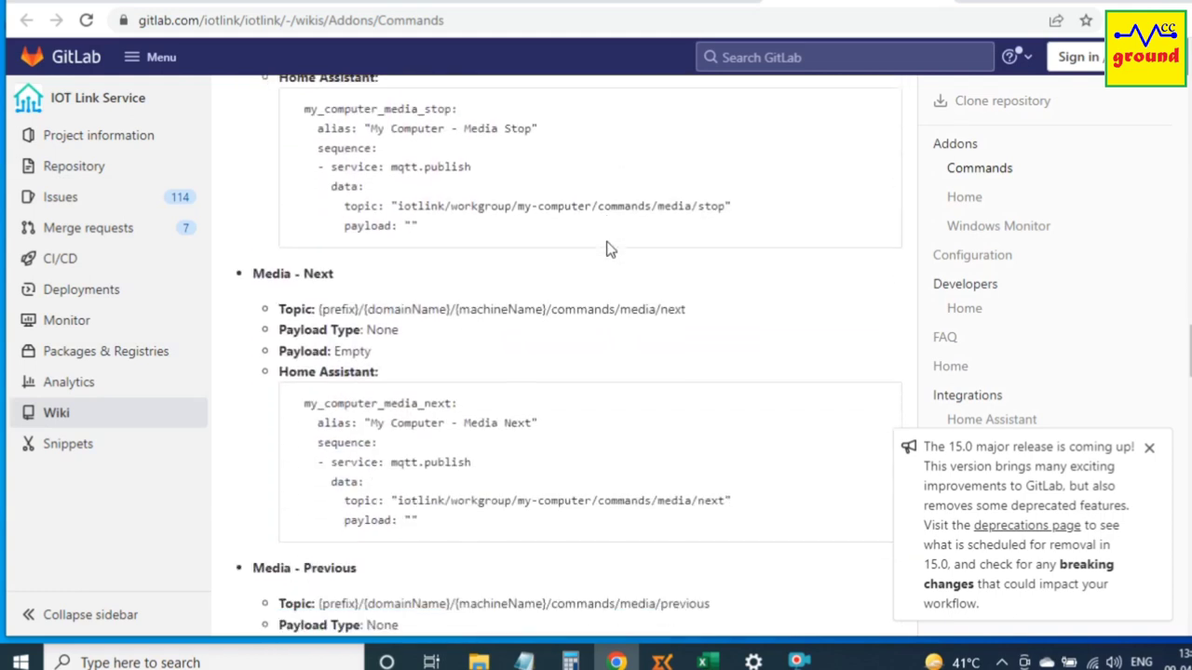
scroll(607, 248, "down", 1)
scroll(606, 249, "down", 3)
scroll(607, 249, "down", 2)
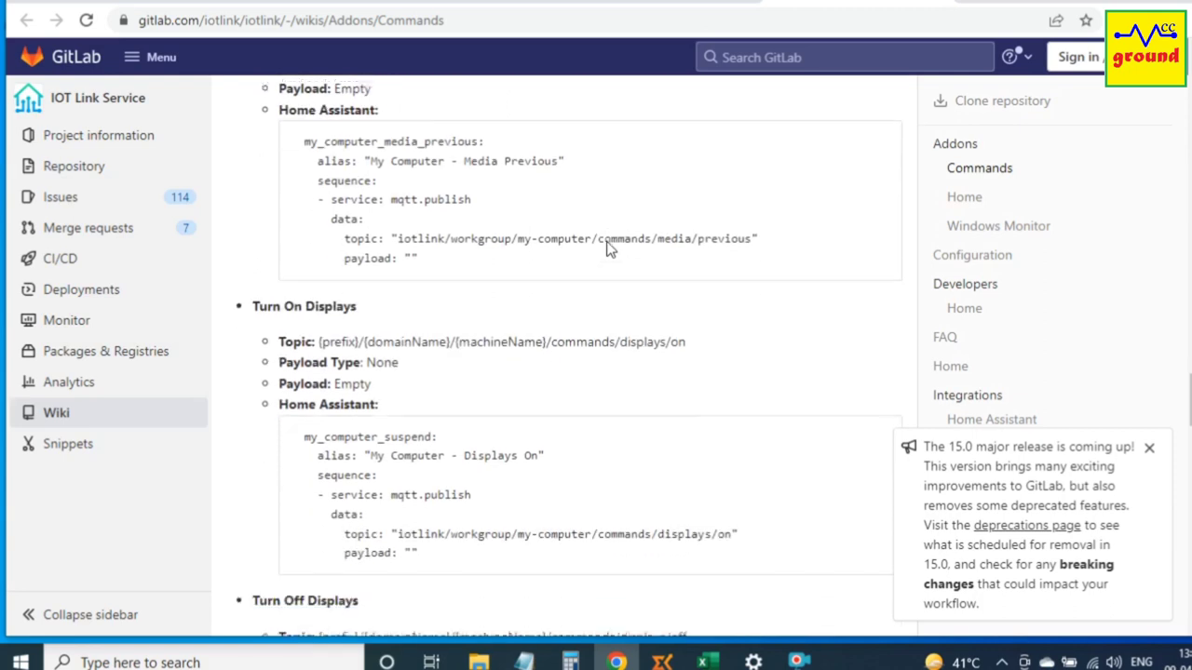
scroll(607, 249, "down", 2)
scroll(606, 249, "down", 2)
scroll(607, 241, "down", 1)
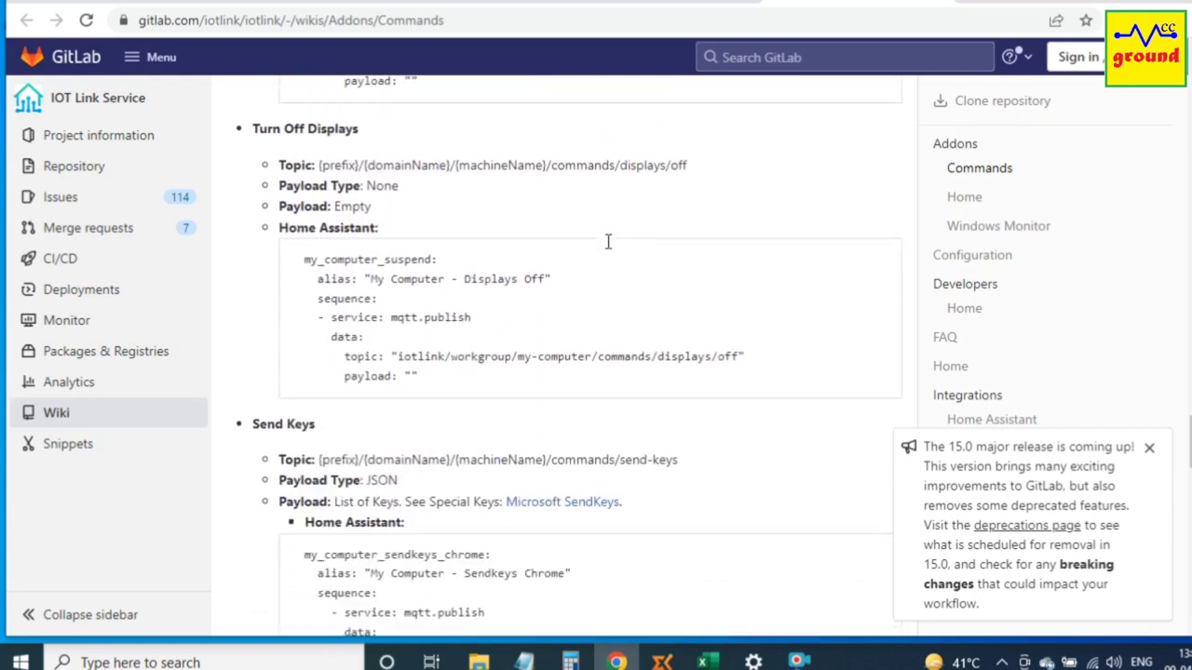
scroll(607, 241, "down", 2)
scroll(607, 244, "down", 1)
scroll(609, 247, "down", 1)
scroll(610, 249, "down", 1)
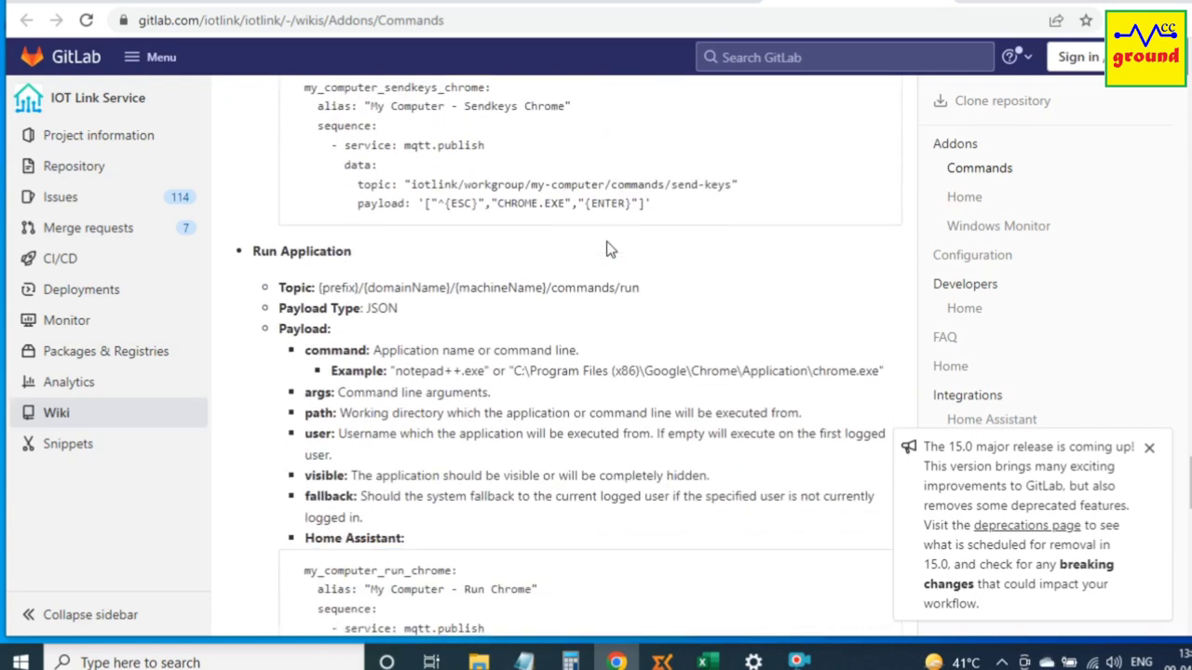
scroll(606, 248, "down", 2)
scroll(606, 249, "down", 3)
scroll(607, 248, "down", 1)
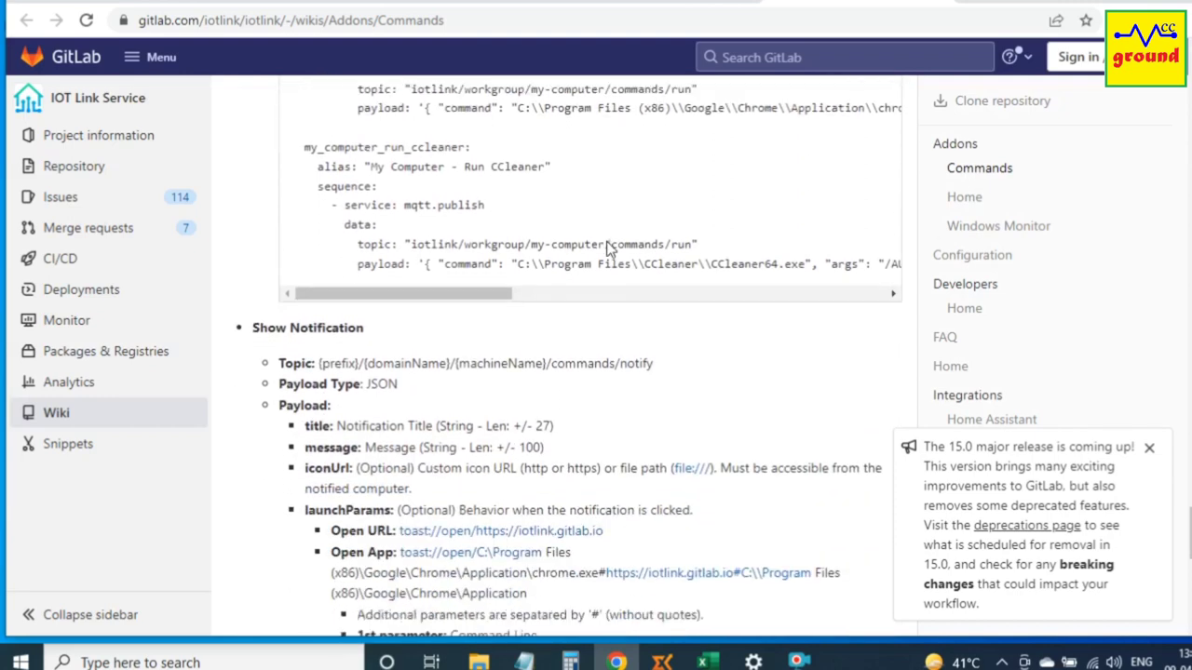
scroll(609, 249, "down", 3)
scroll(609, 248, "down", 1)
scroll(607, 241, "down", 2)
scroll(606, 242, "down", 1)
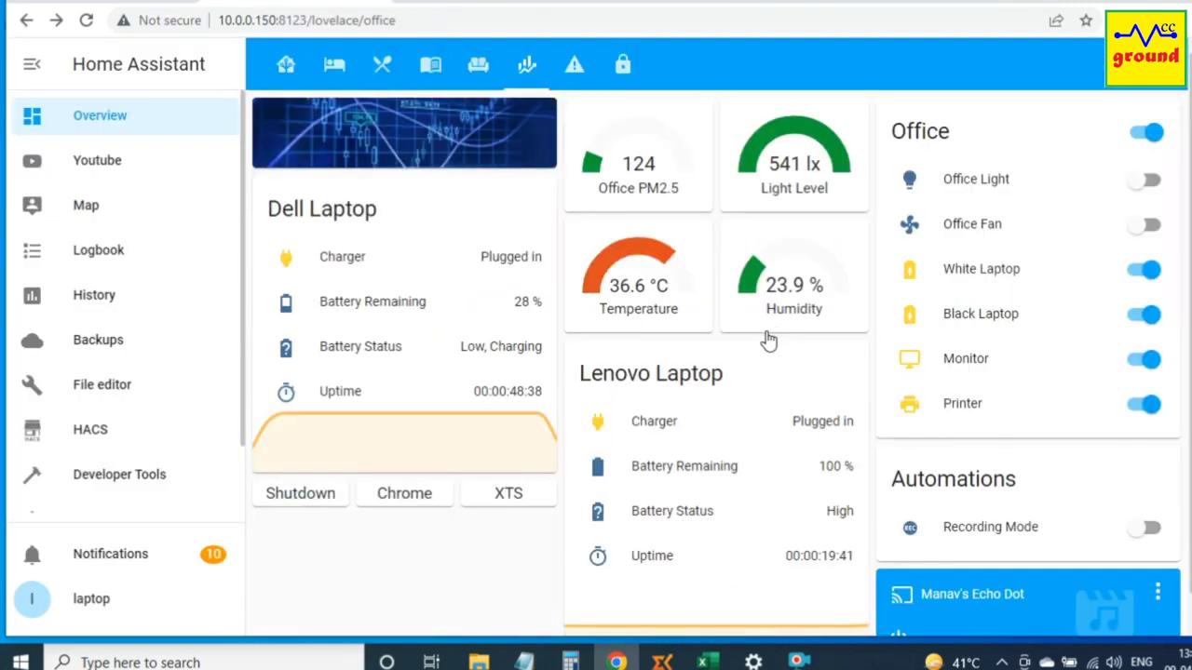
scroll(780, 338, "down", 1)
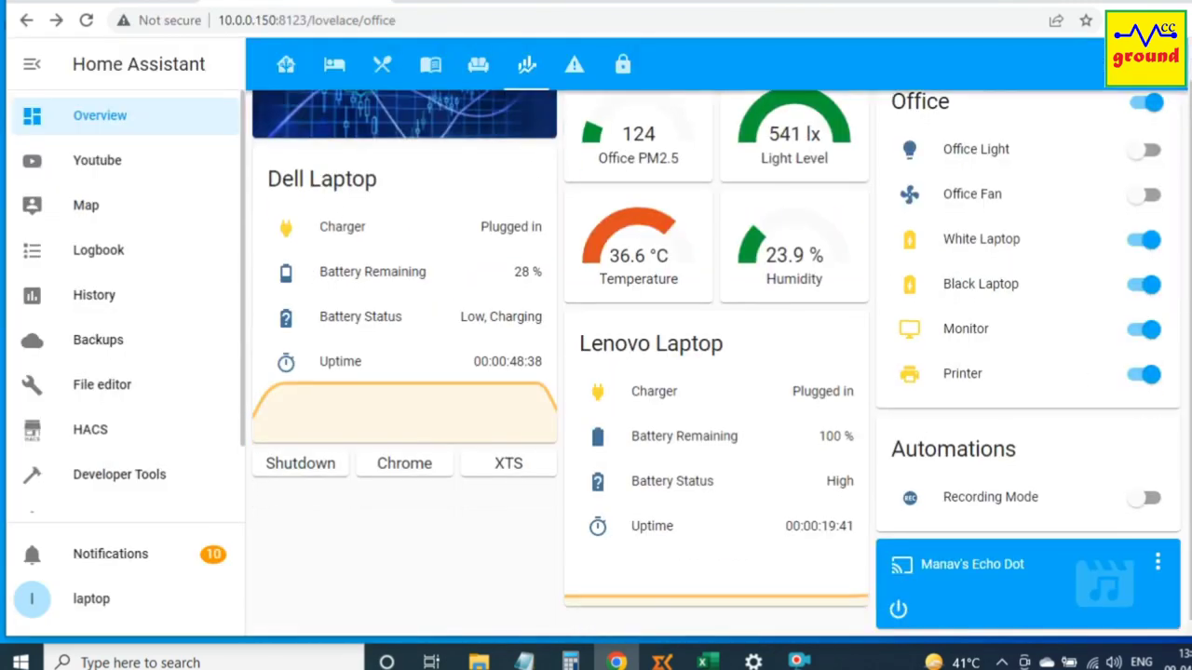